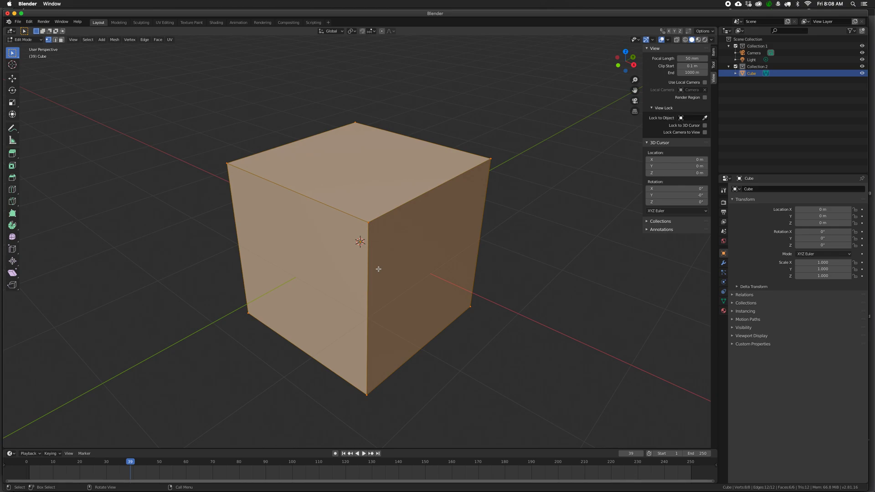
pyautogui.moveTo(376, 272)
pyautogui.mouseDown(button='middle')
pyautogui.moveTo(384, 268)
pyautogui.moveTo(373, 261)
pyautogui.mouseUp(button='middle')
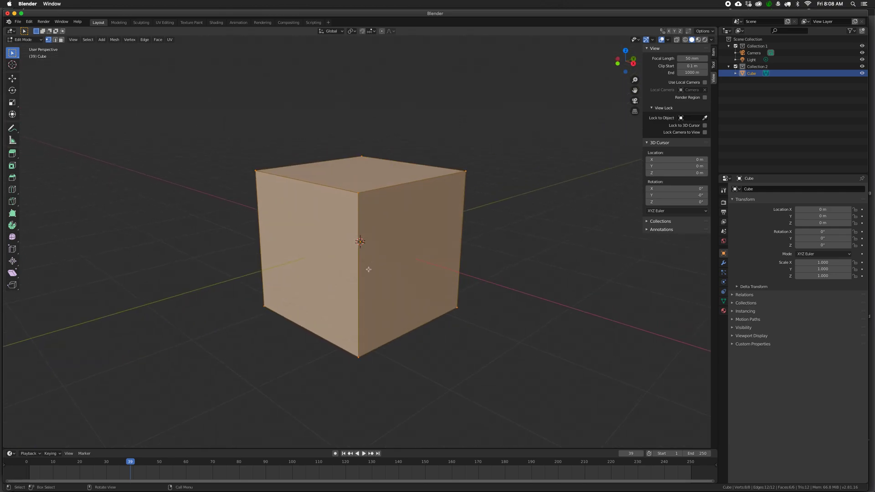
pyautogui.hotkey('shift', 'a')
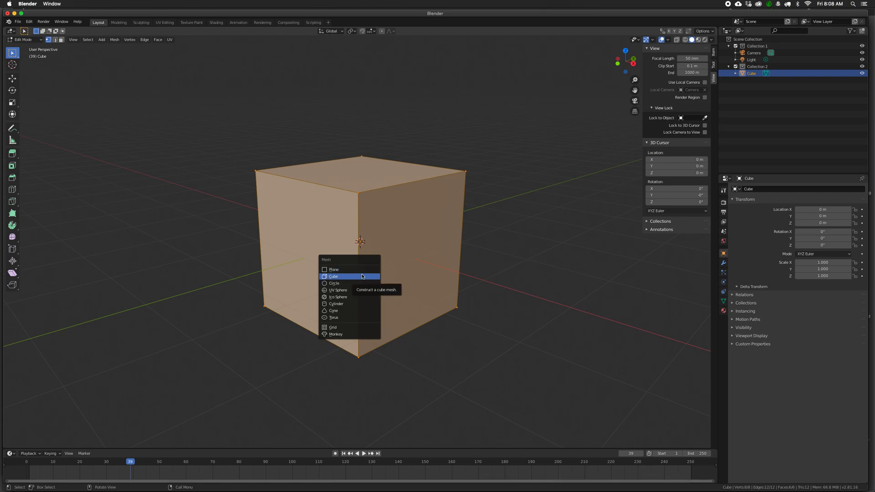
pyautogui.press('Escape')
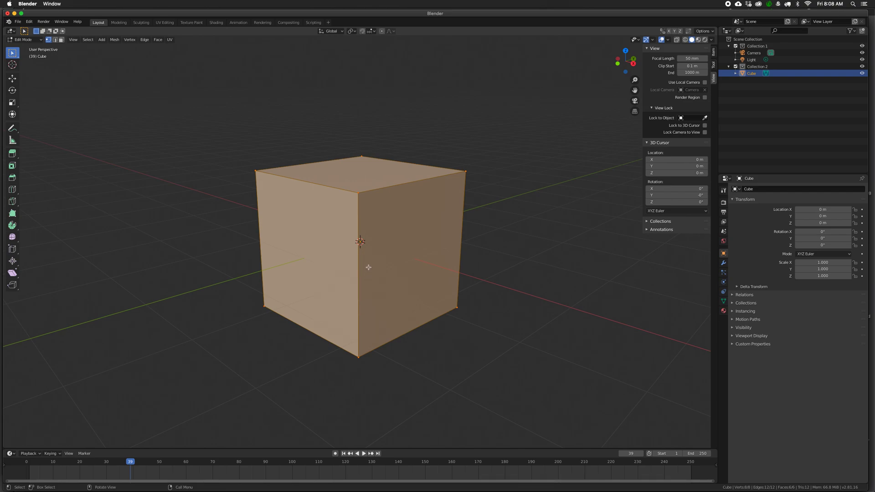
pyautogui.press('Tab')
pyautogui.press('Tab')
pyautogui.moveTo(368, 267); pyautogui.dragTo(391, 263, button='middle')
pyautogui.scroll(-3, 373, 270)
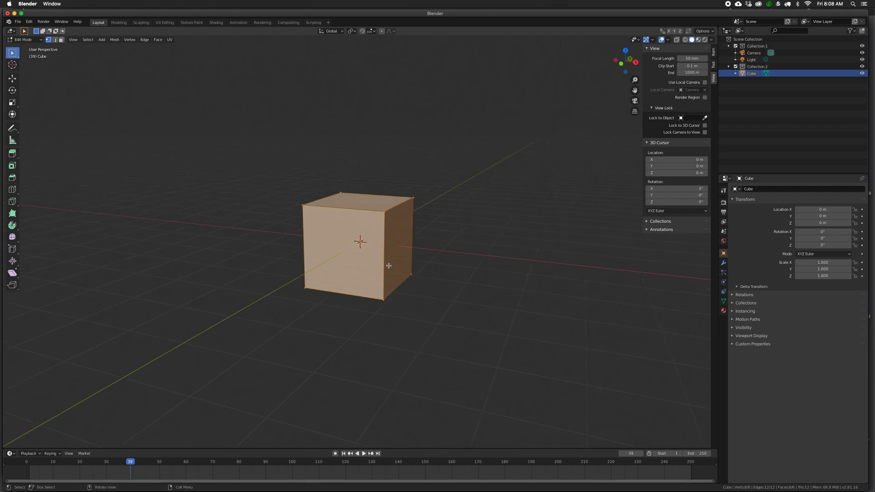
pyautogui.moveTo(388, 265); pyautogui.dragTo(370, 268, button='middle')
pyautogui.scroll(2, 369, 268)
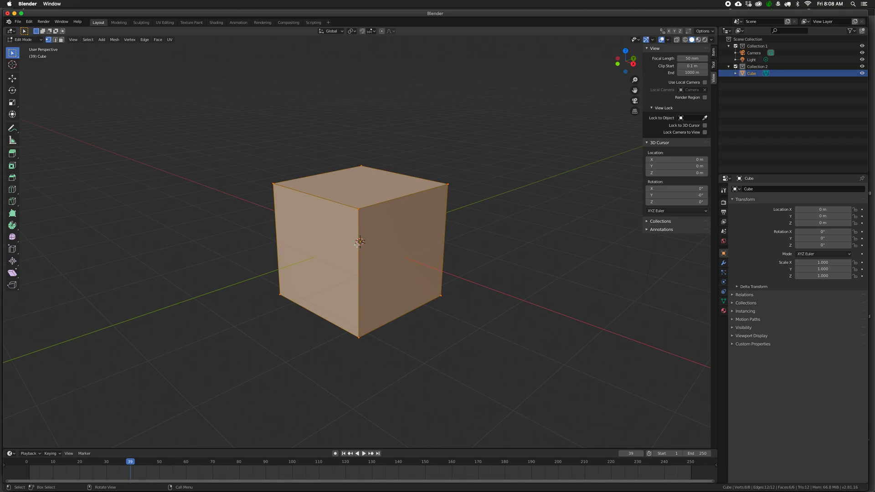
# Alternate the whole cube mesh between deselected and fully selected, finishing with nothing selected
pyautogui.click(331, 236)
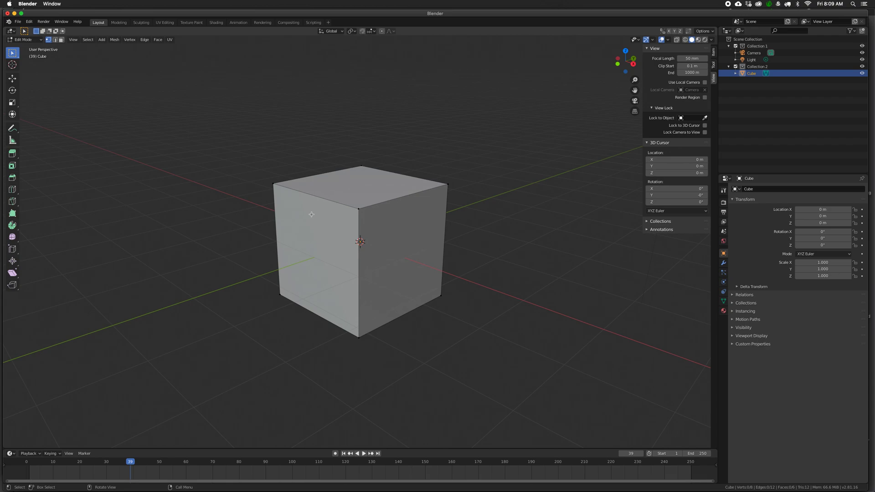
pyautogui.press('a')
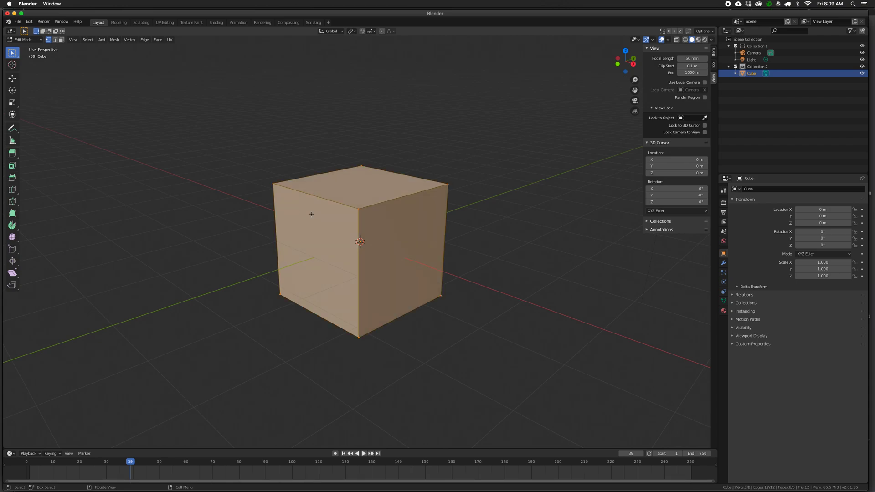
pyautogui.moveTo(311, 214)
pyautogui.mouseDown(button='middle')
pyautogui.moveTo(315, 190)
pyautogui.moveTo(315, 218)
pyautogui.mouseUp(button='middle')
pyautogui.hotkey('alt', 'a')
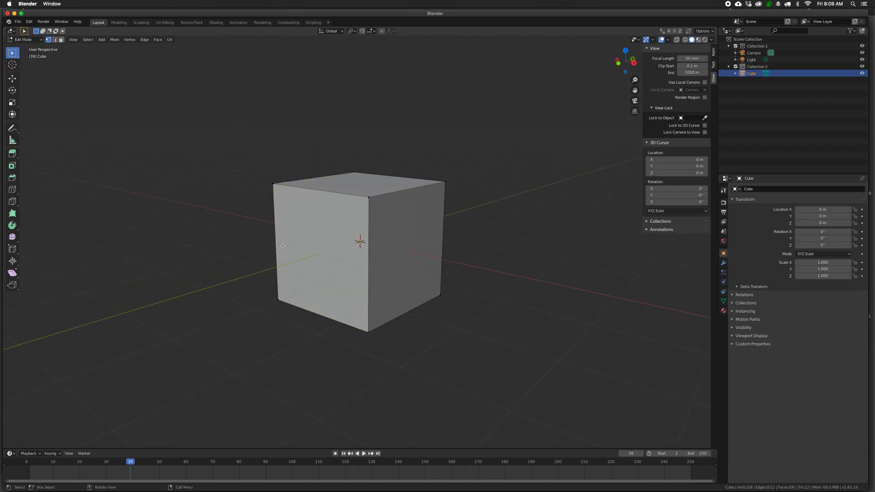
pyautogui.moveTo(182, 231)
pyautogui.mouseDown(button='middle')
pyautogui.moveTo(220, 246)
pyautogui.moveTo(200, 252)
pyautogui.moveTo(191, 237)
pyautogui.mouseUp(button='middle')
pyautogui.press('a')
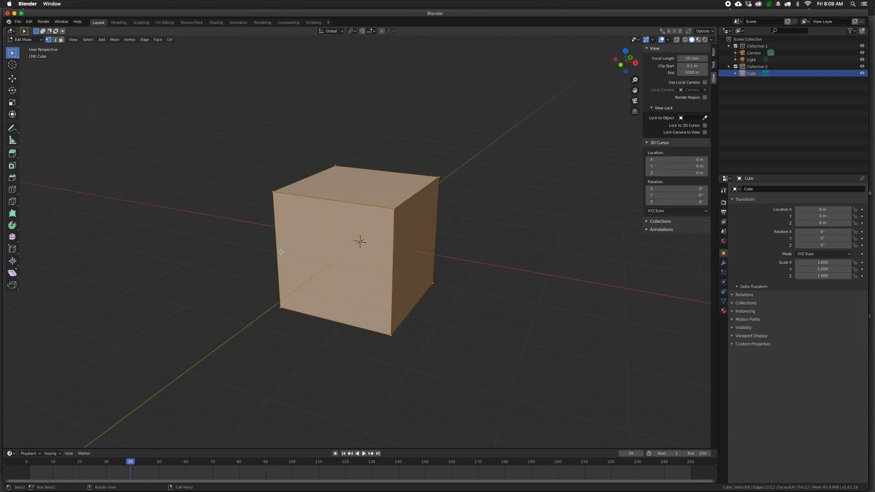
pyautogui.hotkey('alt', 'a')
pyautogui.moveTo(281, 251)
pyautogui.mouseDown(button='middle')
pyautogui.moveTo(295, 256)
pyautogui.moveTo(262, 254)
pyautogui.moveTo(265, 245)
pyautogui.mouseUp(button='middle')
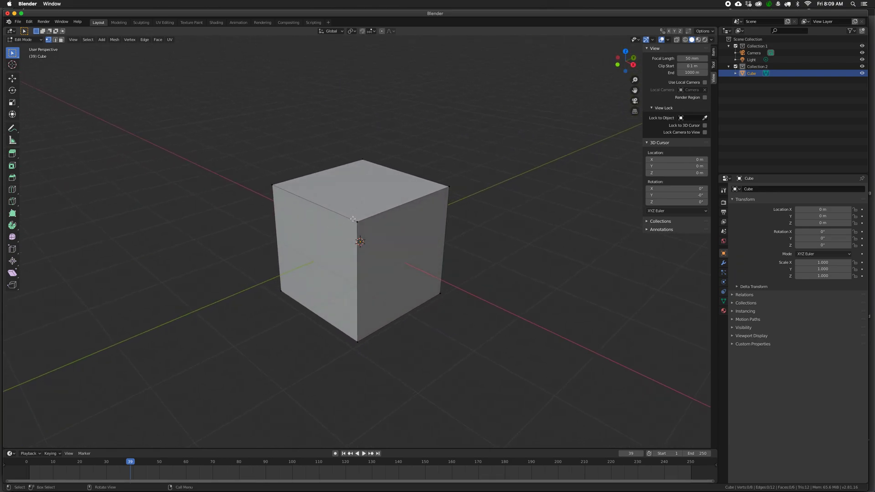
# Extrude one upper corner vertex outward by about -1.64 m X, -1.66 m Y and 0.11 m Z, and inspect it in Object Mode
pyautogui.click(272, 185)
pyautogui.press('e')
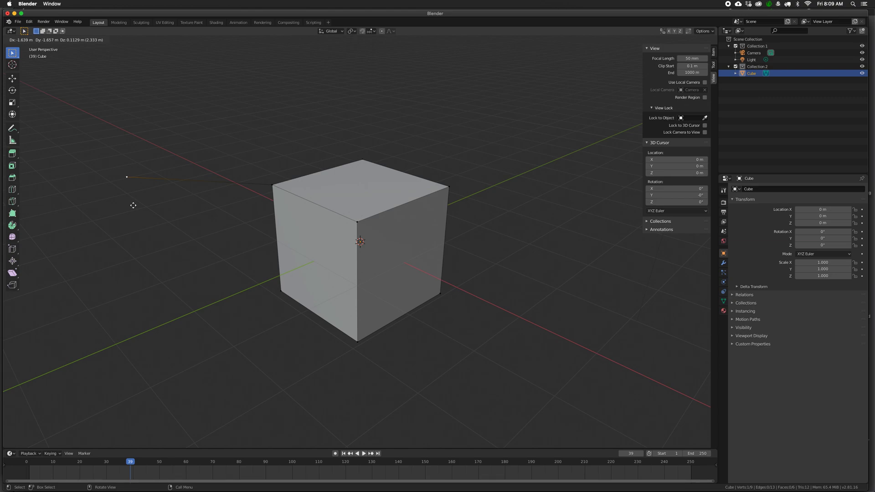
pyautogui.click(133, 205)
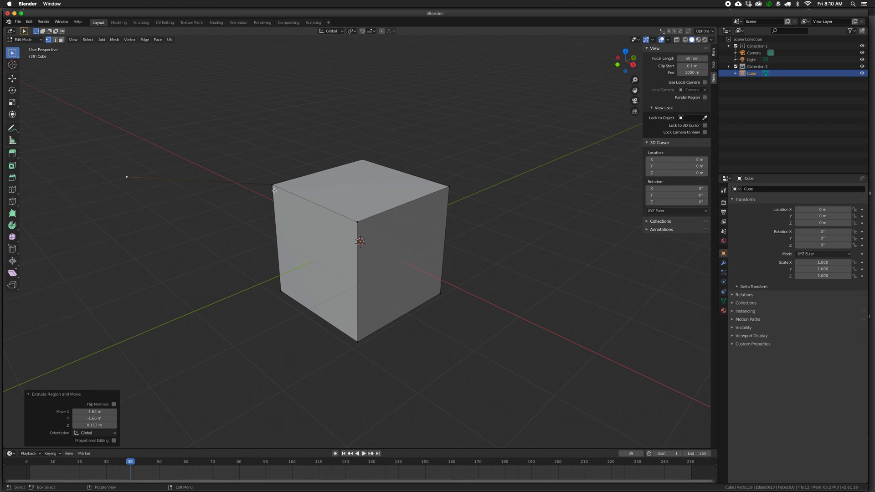
pyautogui.moveTo(278, 191); pyautogui.dragTo(281, 200, button='middle')
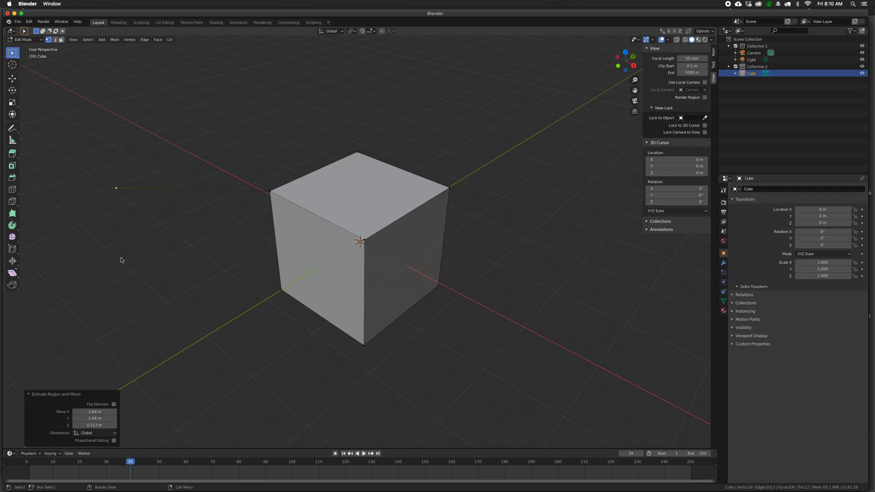
pyautogui.press('Tab')
pyautogui.moveTo(240, 291)
pyautogui.mouseDown(button='middle')
pyautogui.moveTo(266, 264)
pyautogui.moveTo(242, 285)
pyautogui.moveTo(237, 277)
pyautogui.mouseUp(button='middle')
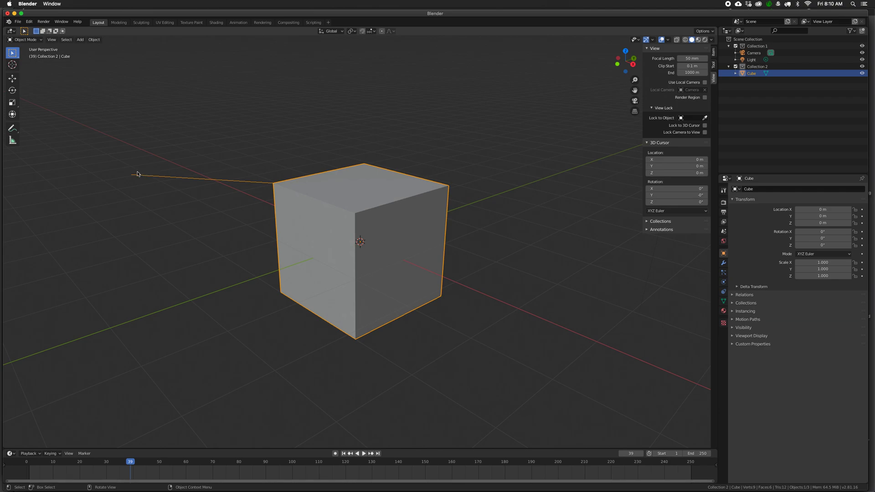
pyautogui.moveTo(302, 205); pyautogui.dragTo(260, 171, button='middle')
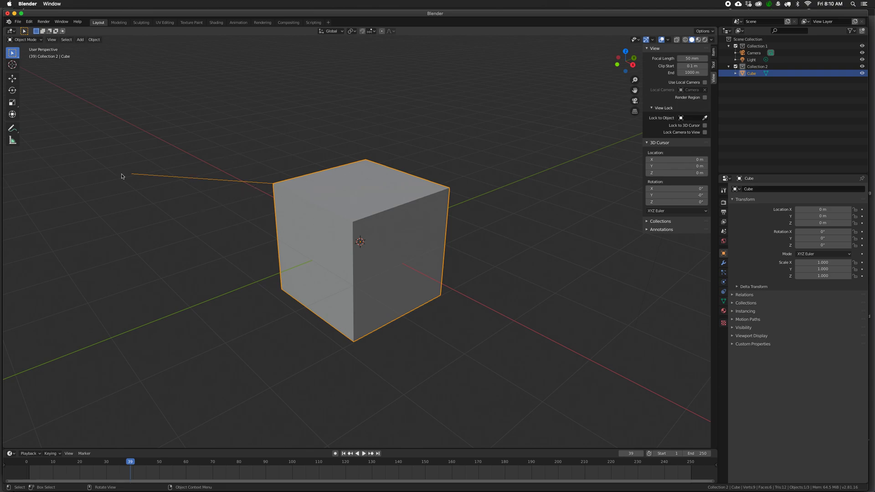
# Return to Edit Mode and delete the extruded vertex so its loose edge is removed from the cube
pyautogui.press('Tab')
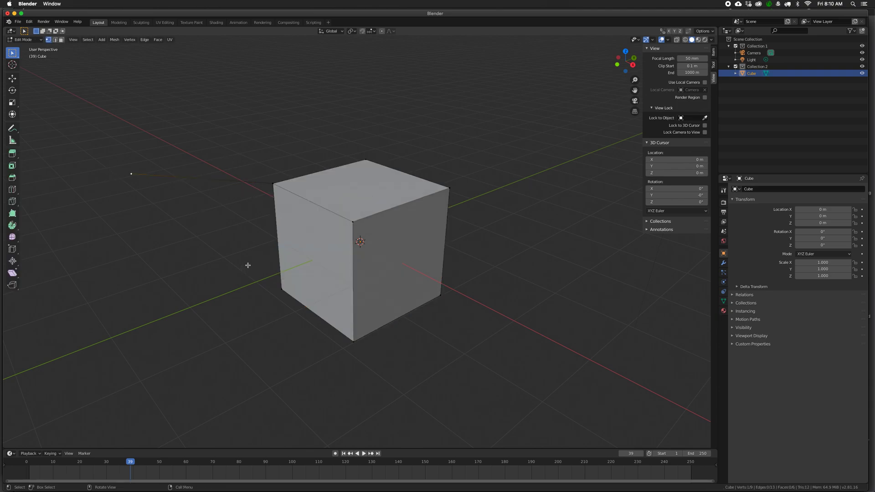
pyautogui.click(131, 175)
pyautogui.press('x')
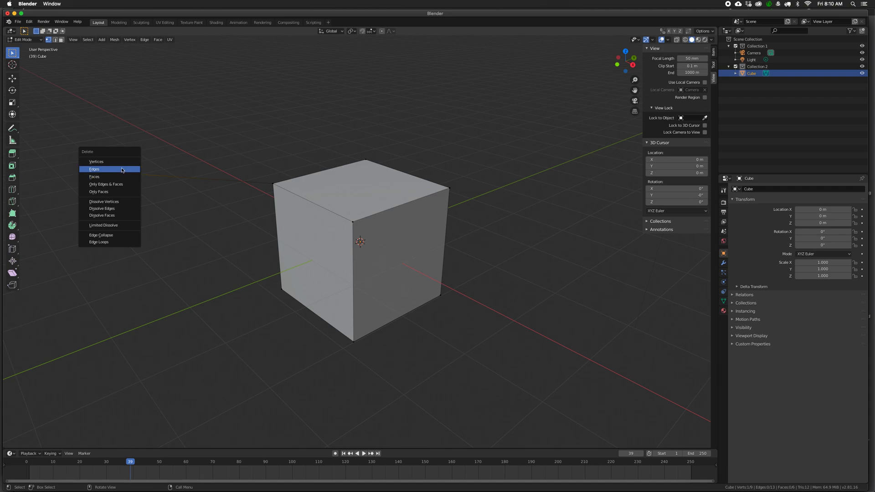
pyautogui.click(97, 164)
pyautogui.moveTo(246, 191); pyautogui.dragTo(301, 226, button='middle')
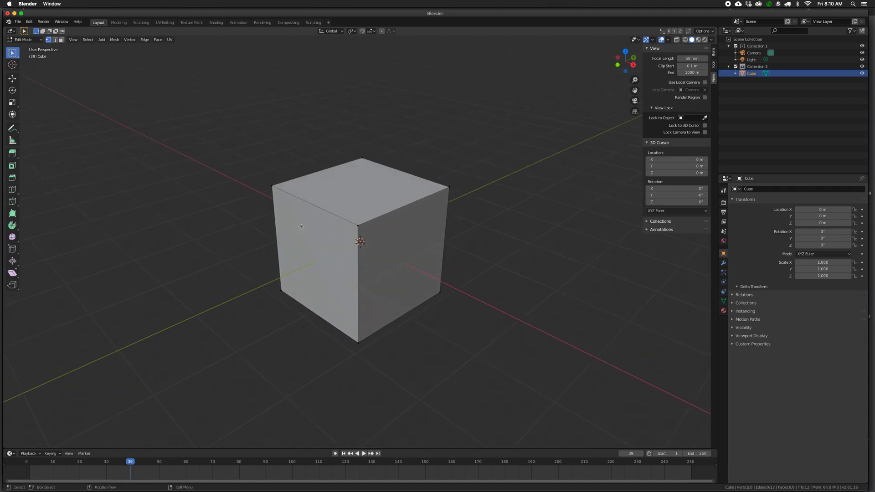
pyautogui.press('x')
# Switch to edge selection and extrude the cube's top edge on the negative Y side about 2.05 m outward along Y
pyautogui.moveTo(314, 211); pyautogui.dragTo(298, 211, button='middle')
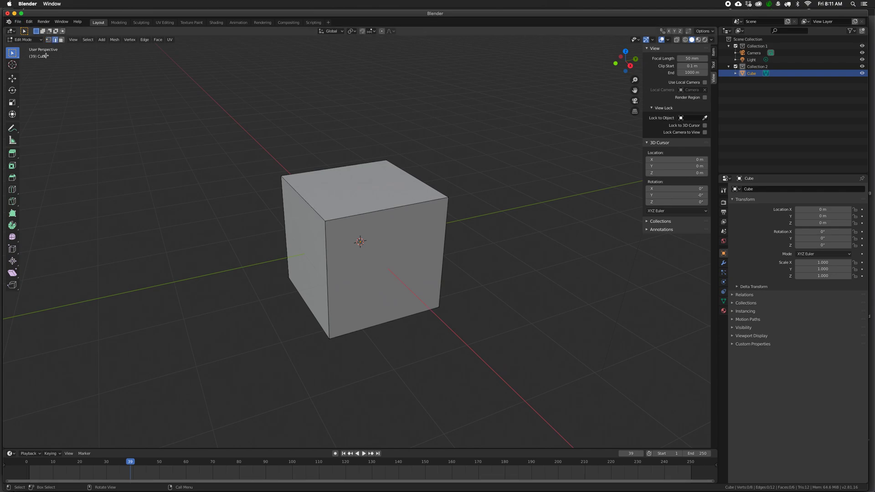
pyautogui.click(56, 40)
pyautogui.click(309, 205)
pyautogui.press('e')
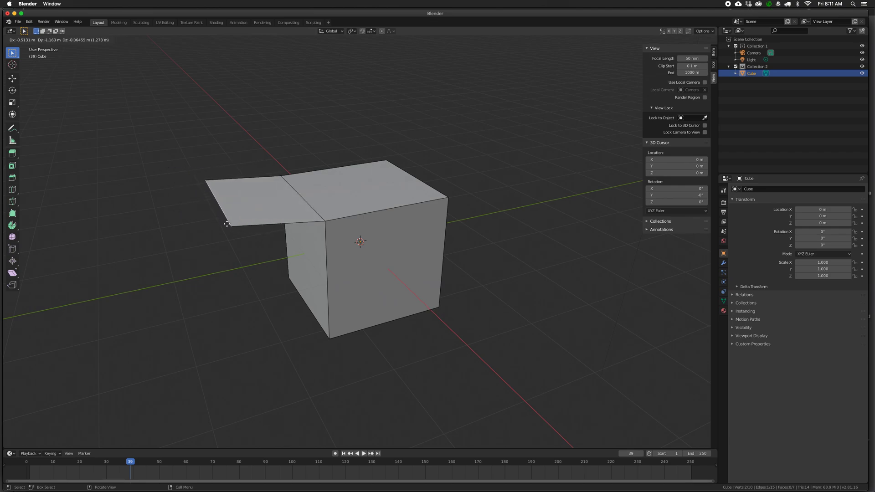
pyautogui.press('x')
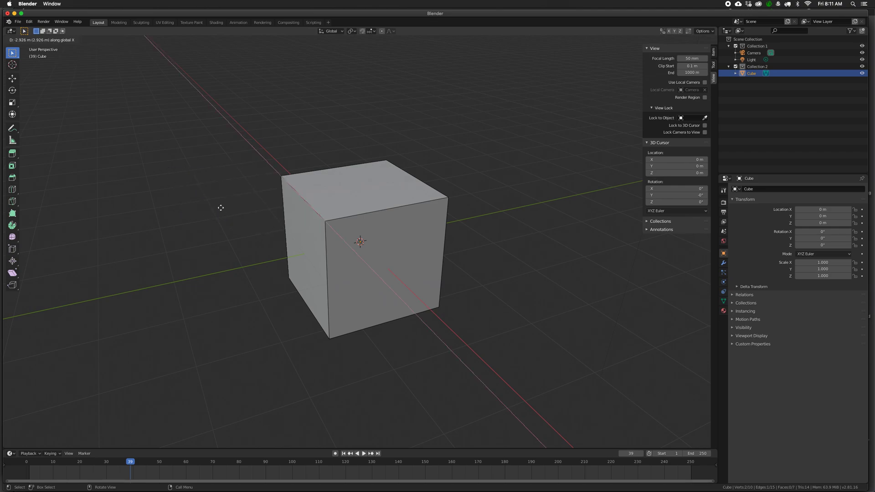
pyautogui.press('y')
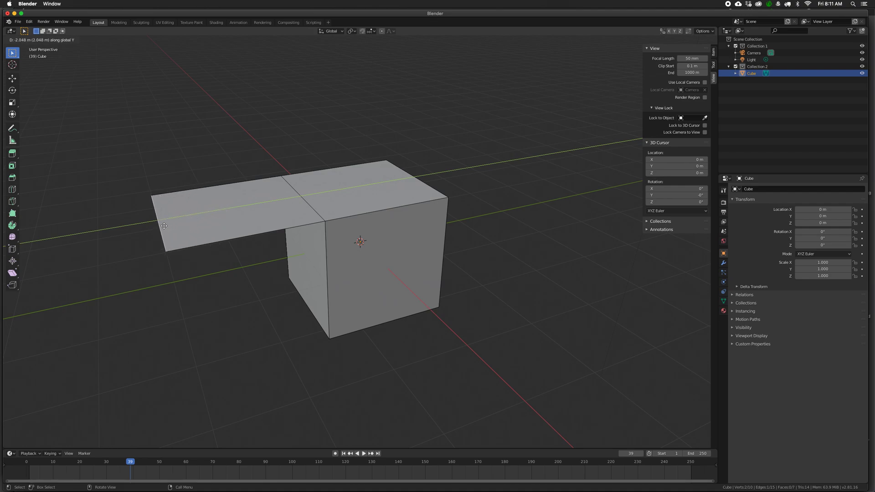
pyautogui.click(164, 226)
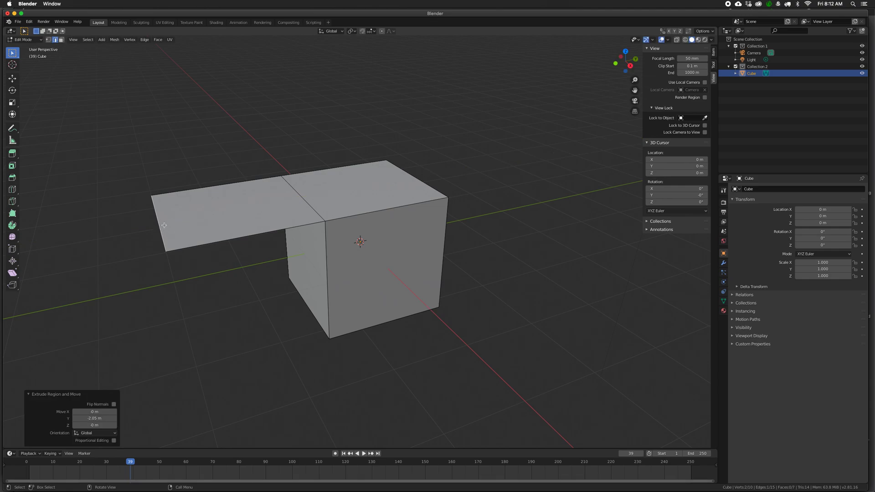
# Extrude the outer edge of the new flap upward along Z by about 0.99 m
pyautogui.press('e')
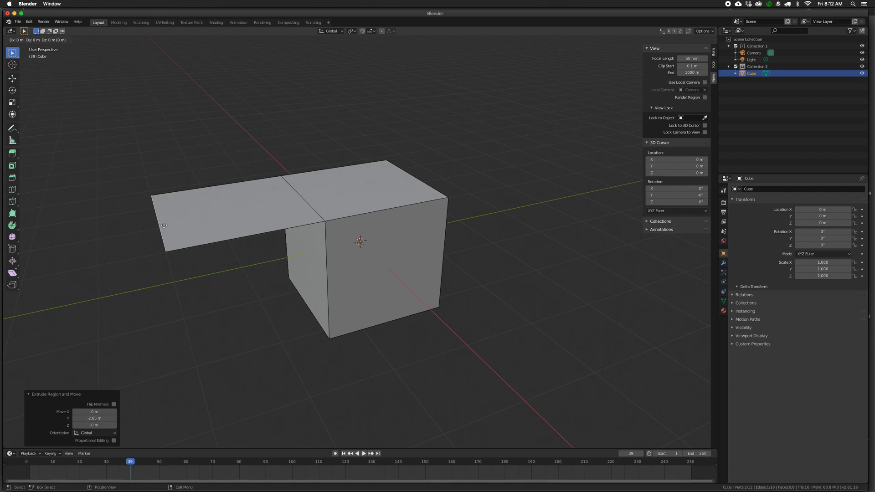
pyautogui.press('z')
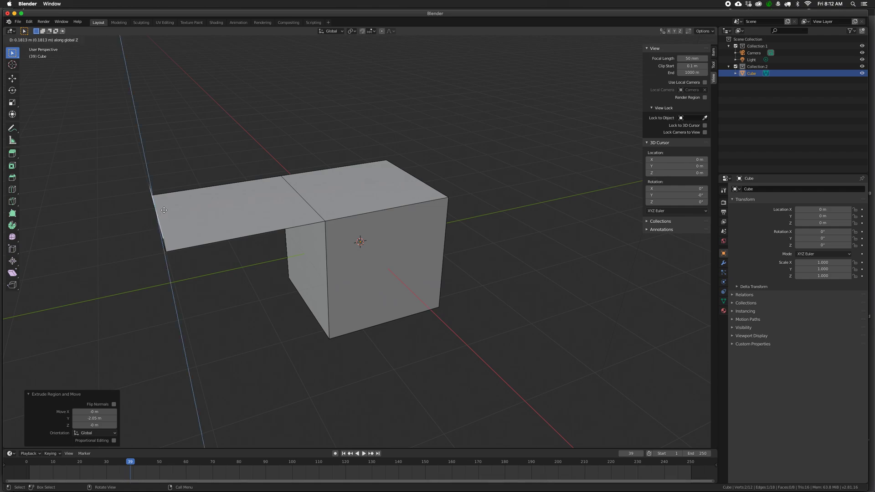
pyautogui.click(160, 151)
pyautogui.moveTo(160, 150); pyautogui.dragTo(190, 193, button='middle')
pyautogui.moveTo(259, 231); pyautogui.dragTo(266, 230, button='middle')
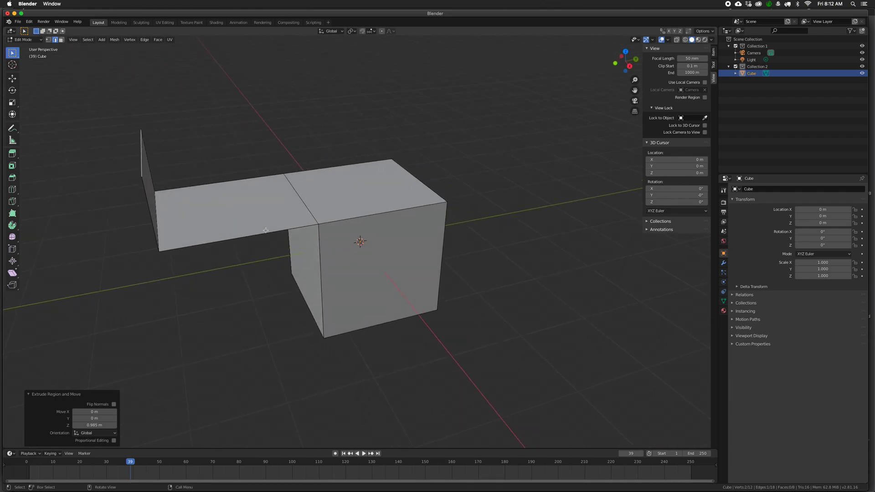
# Extrude the cube's top edge opposite the flap freely, about 2 m up and back over the top face
pyautogui.click(420, 181)
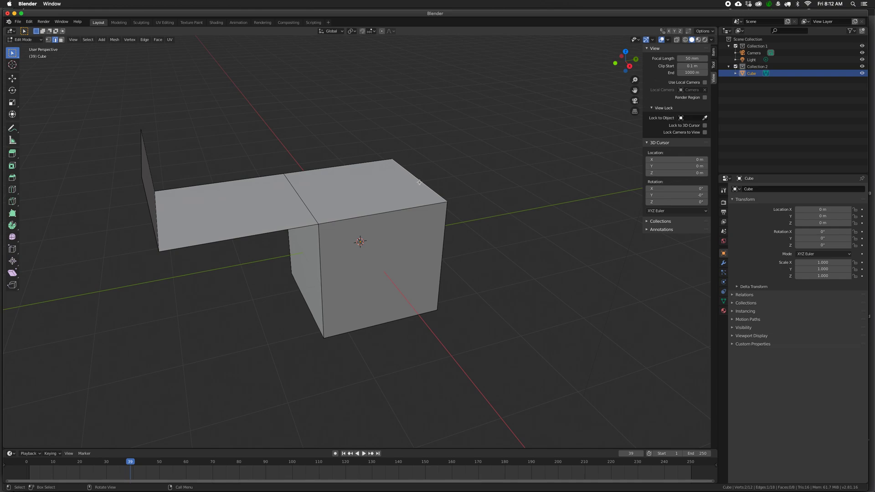
pyautogui.press('e')
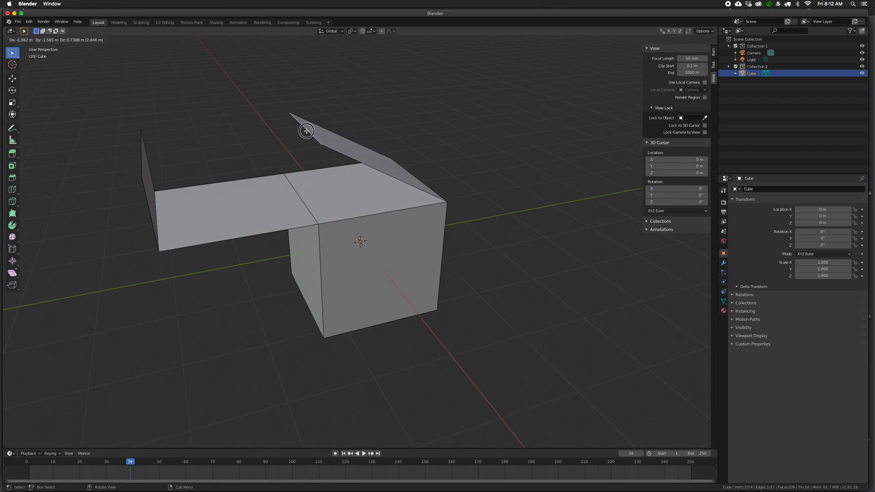
pyautogui.click(303, 132)
# Extrude the adjacent top edge on the positive X side freely by about 0.53 m X, -1.24 m Y and 0.47 m Z
pyautogui.moveTo(329, 181); pyautogui.dragTo(317, 212, button='middle')
pyautogui.click(320, 213)
pyautogui.press('e')
pyautogui.click(237, 195)
pyautogui.moveTo(237, 195); pyautogui.dragTo(331, 180, button='middle')
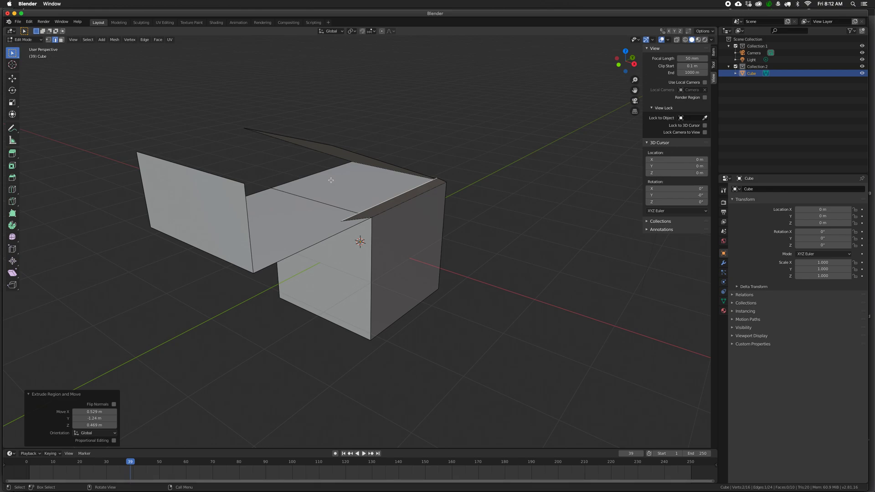
pyautogui.rightClick(342, 183)
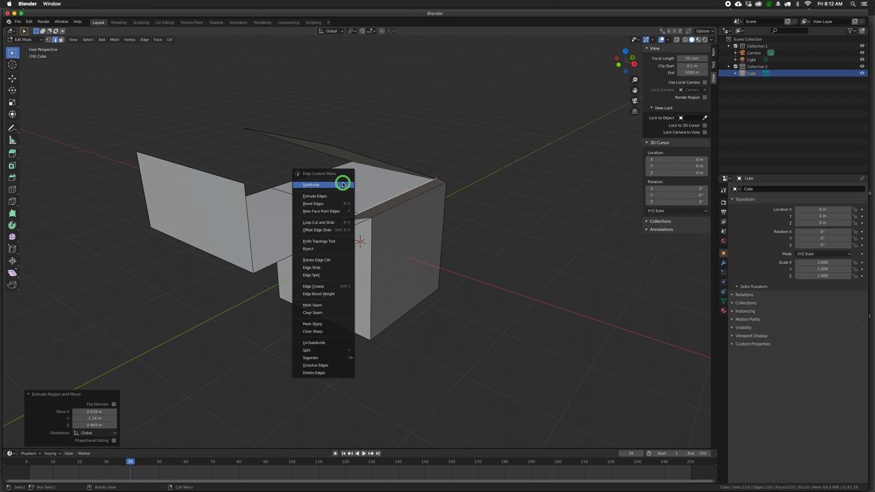
pyautogui.moveTo(283, 164); pyautogui.dragTo(315, 186, button='middle')
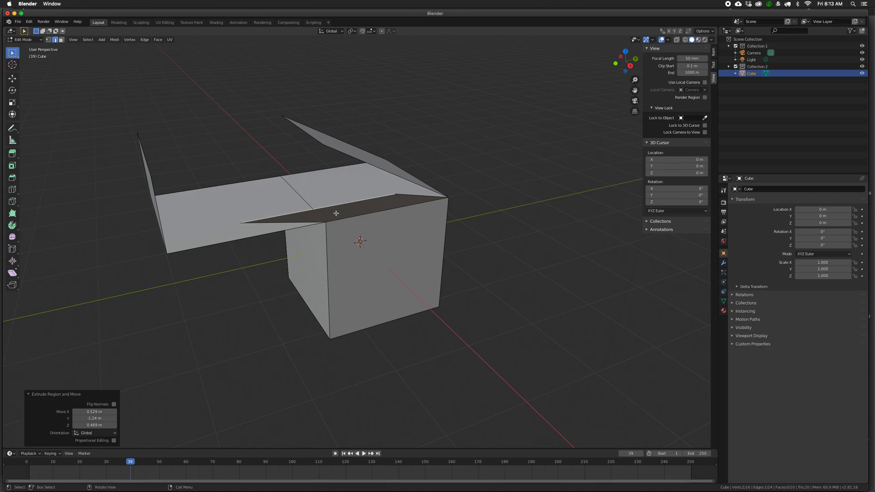
# Delete the modified cube in Object Mode, then add a fresh cube at the origin and enter Edit Mode
pyautogui.press('Tab')
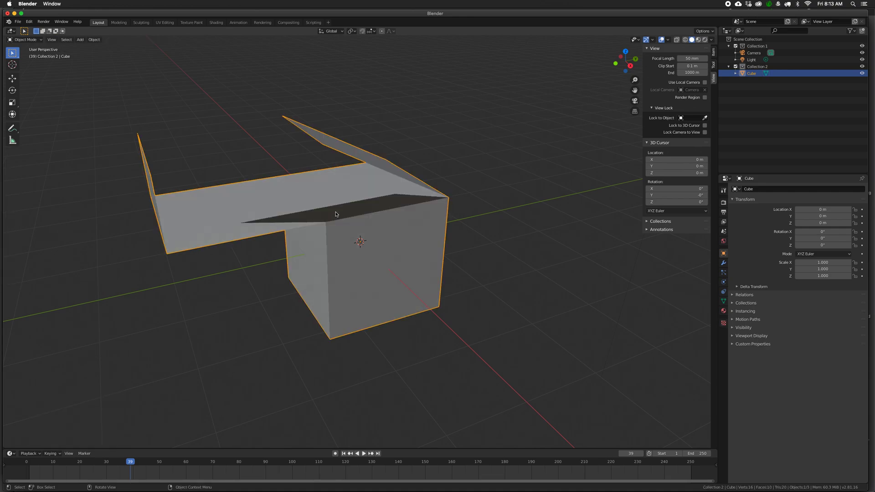
pyautogui.press('x')
pyautogui.click(340, 214)
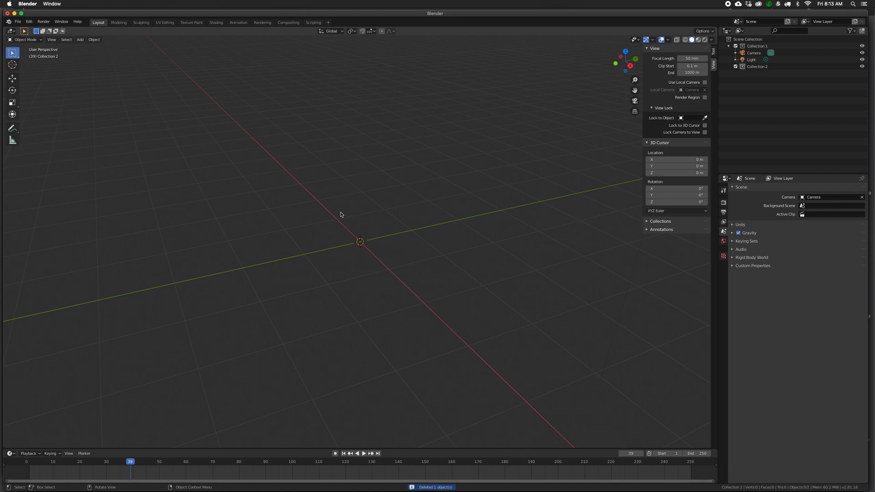
pyautogui.hotkey('shift', 'a')
pyautogui.click(365, 218)
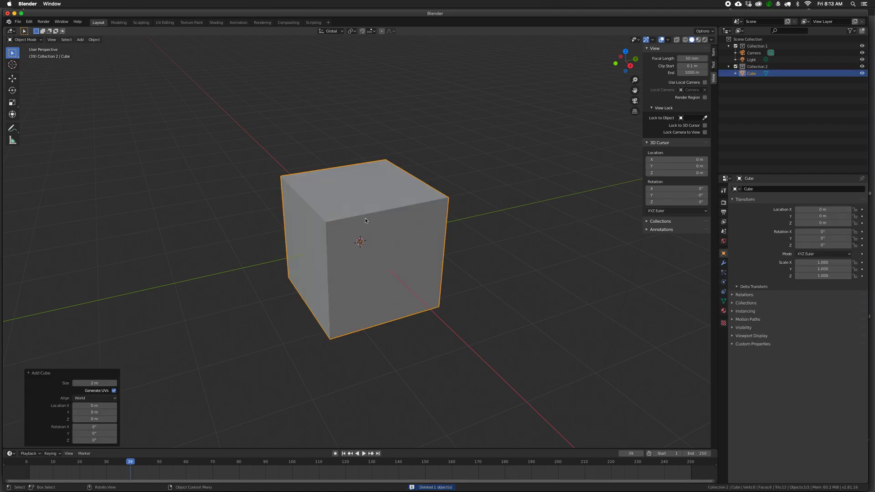
pyautogui.press('Tab')
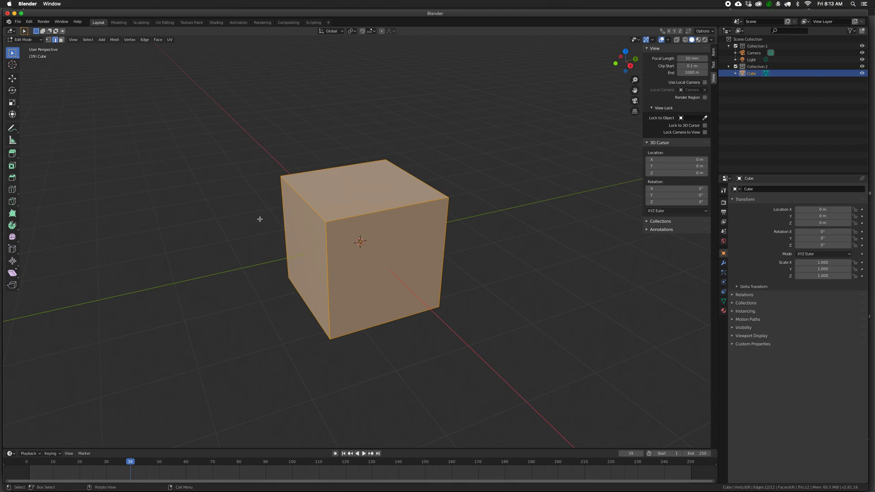
# In face select mode, select only the cube's top face and extrude it upward along Z by about 0.75 m
pyautogui.hotkey('alt', 'a')
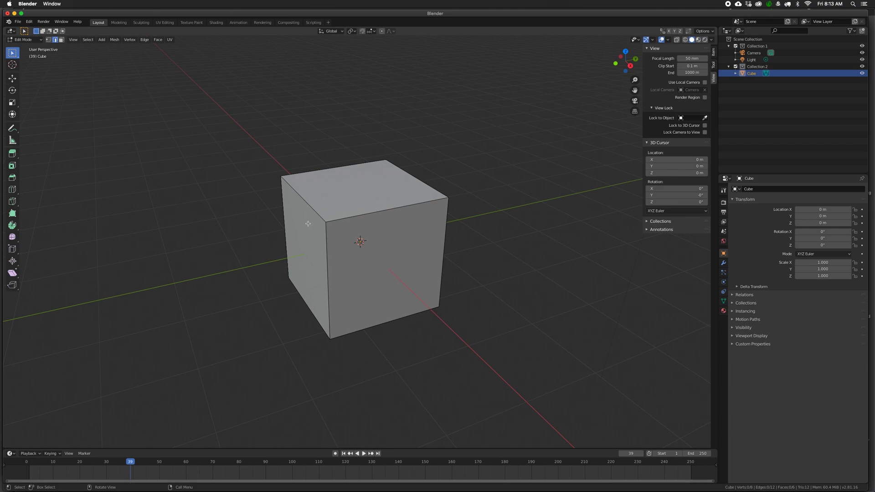
pyautogui.press('a')
pyautogui.hotkey('alt', 'a')
pyautogui.press('3')
pyautogui.click(373, 192)
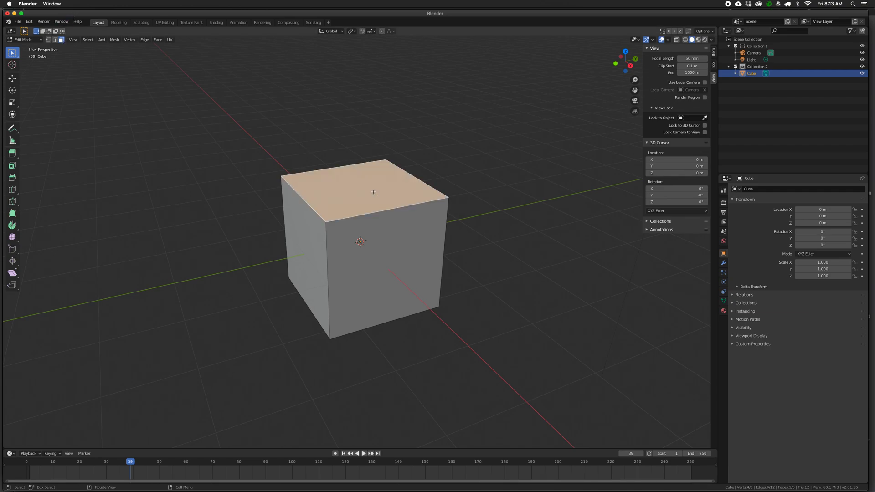
pyautogui.moveTo(374, 192); pyautogui.dragTo(393, 183, button='middle')
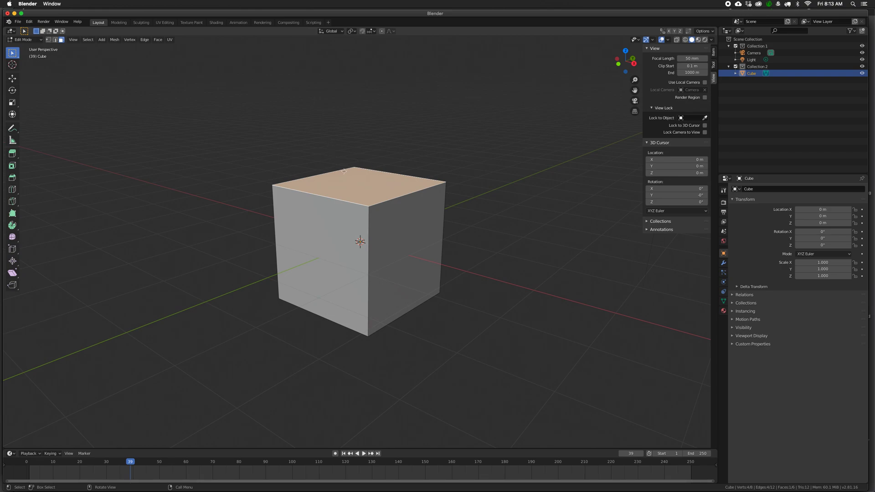
pyautogui.press('e')
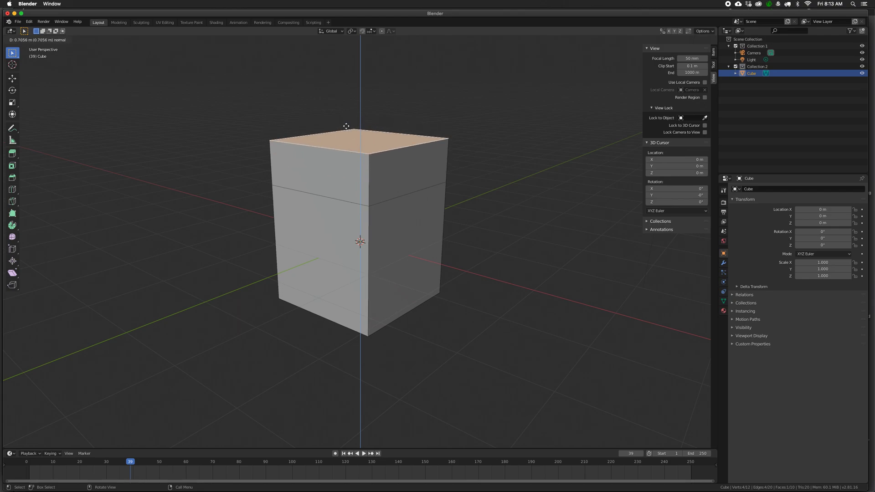
pyautogui.press('y')
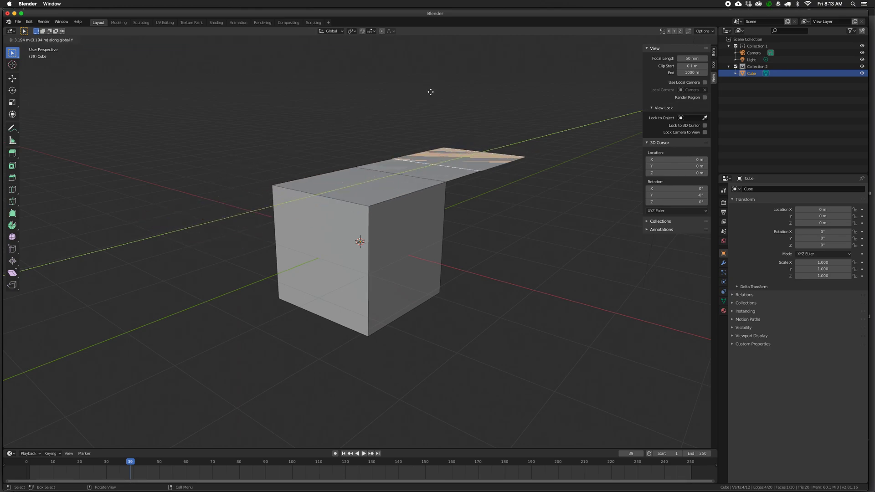
pyautogui.press('x')
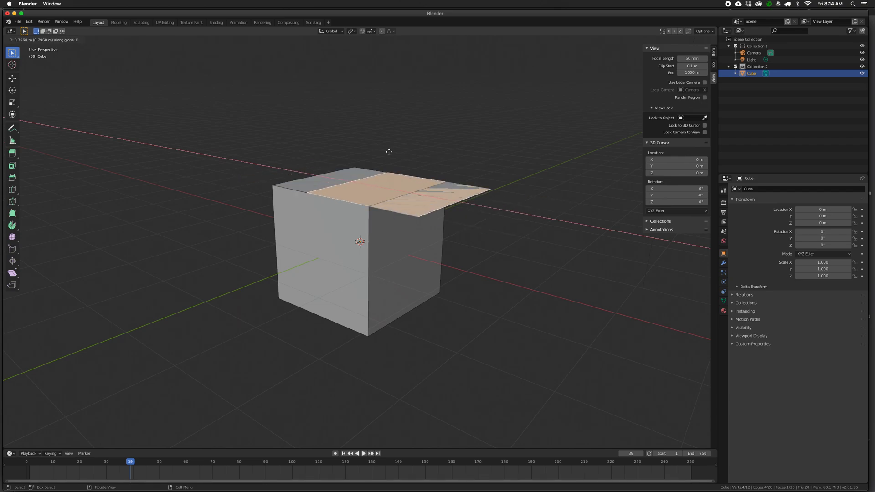
pyautogui.press('z')
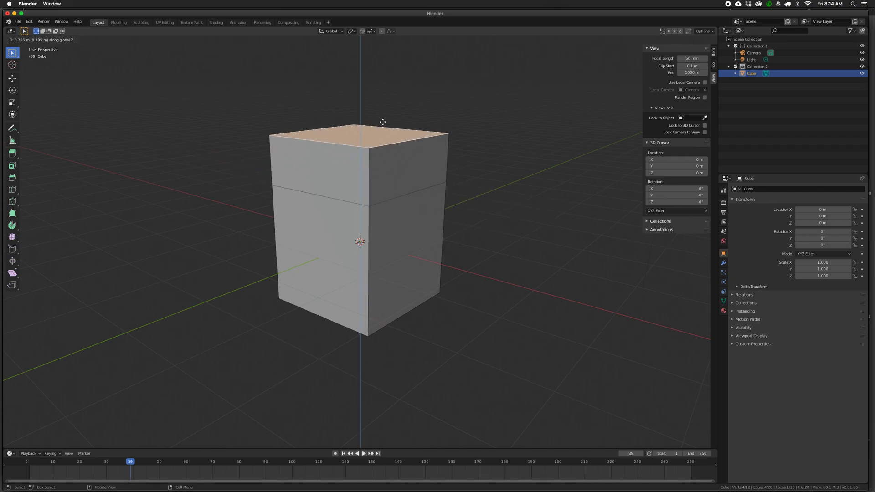
pyautogui.click(382, 124)
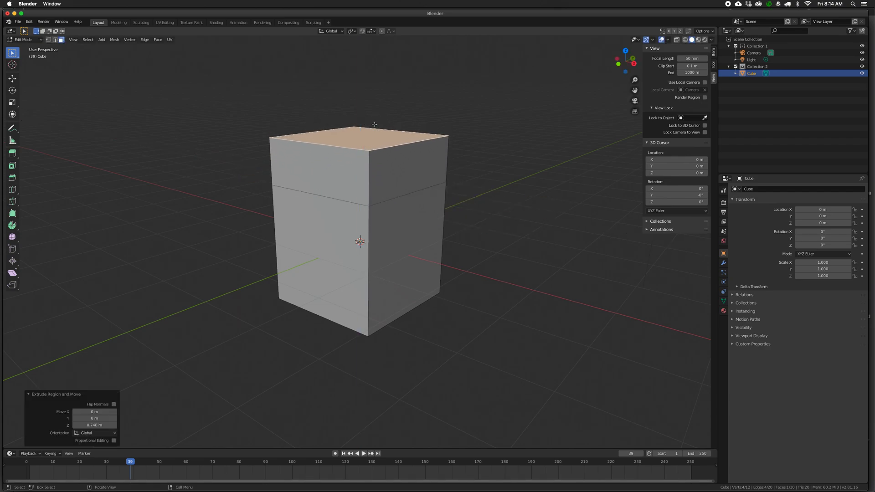
# Extrude the upper block's side face on the negative X side outward by about 0.38 m to form a ledge
pyautogui.moveTo(371, 137); pyautogui.dragTo(309, 184, button='middle')
pyautogui.click(313, 181)
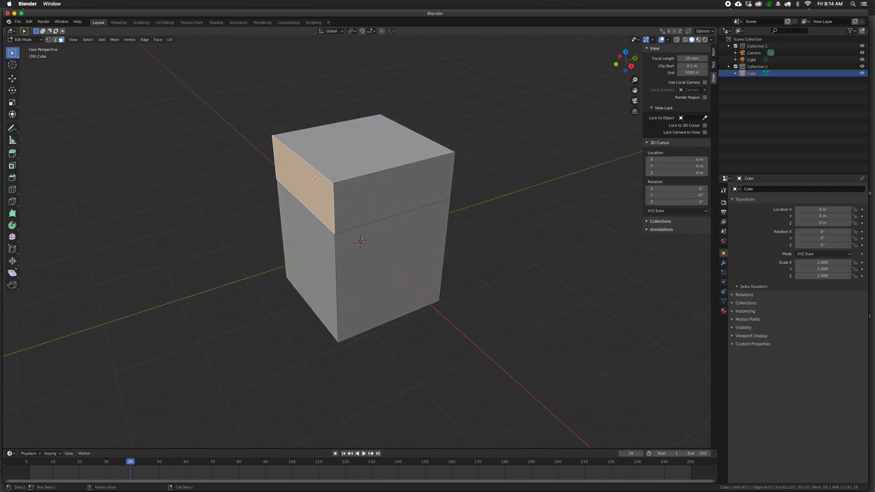
pyautogui.moveTo(459, 166); pyautogui.dragTo(530, 173, button='middle')
pyautogui.moveTo(410, 148); pyautogui.dragTo(289, 169, button='middle')
pyautogui.press('e')
pyautogui.click(278, 176)
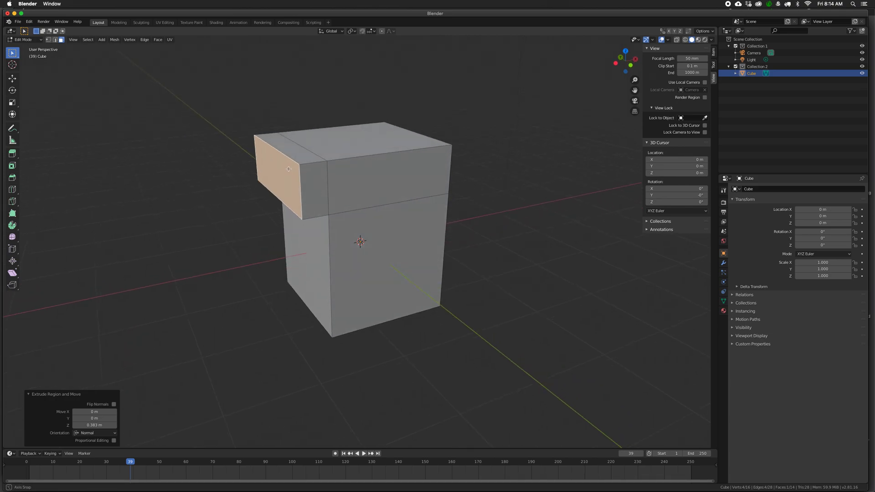
# Extrude the ledge's top face upward, and extrude the raised part's outer face outward by about 0.53 m
pyautogui.click(296, 160)
pyautogui.press('e')
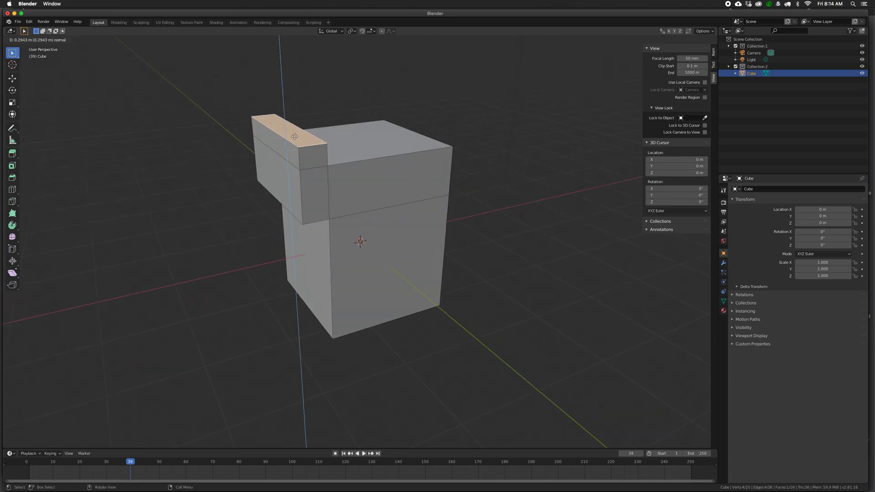
pyautogui.click(295, 134)
pyautogui.click(276, 140)
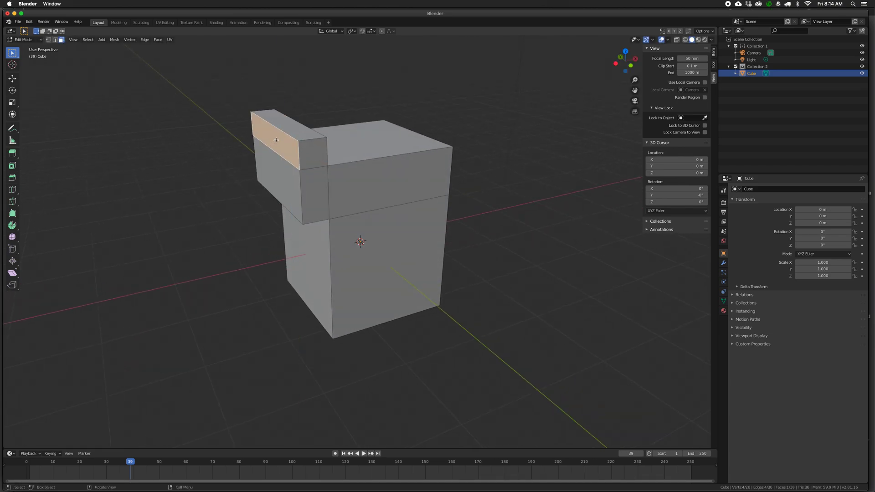
pyautogui.press('e')
pyautogui.click(238, 146)
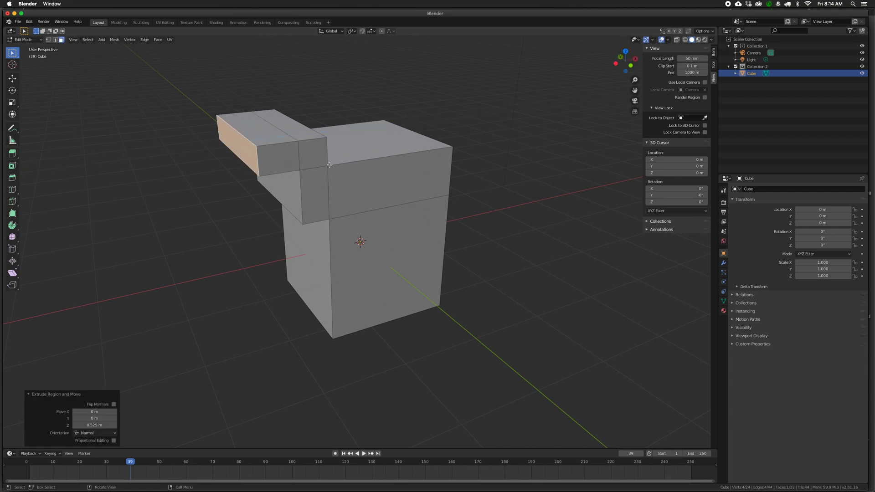
# Extrude the raised ledge's negative Y end face outward by about 0.48 m, and raise the new box's top face into a column
pyautogui.click(320, 159)
pyautogui.press('e')
pyautogui.click(351, 170)
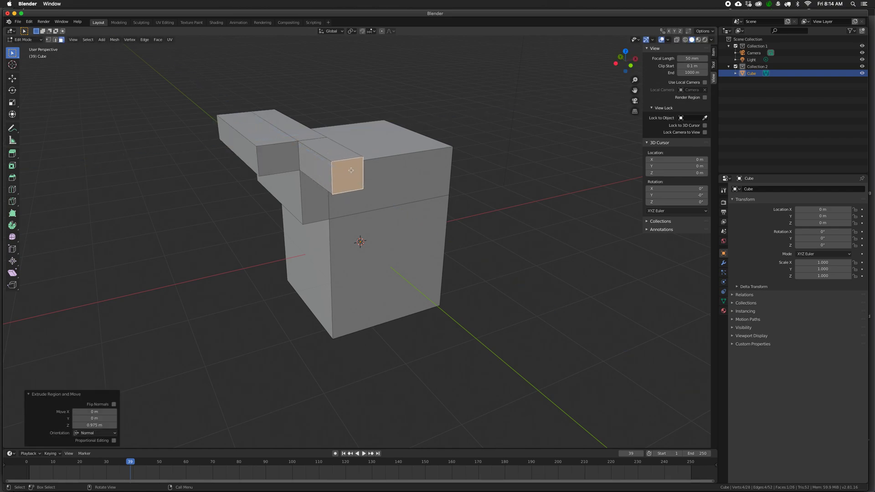
pyautogui.click(339, 152)
pyautogui.press('e')
pyautogui.click(342, 97)
# Extrude the upper block's positive X side face outward by about 1.41 m, and extrude the new arm's top face upward
pyautogui.moveTo(343, 154); pyautogui.dragTo(232, 161, button='middle')
pyautogui.click(343, 193)
pyautogui.press('e')
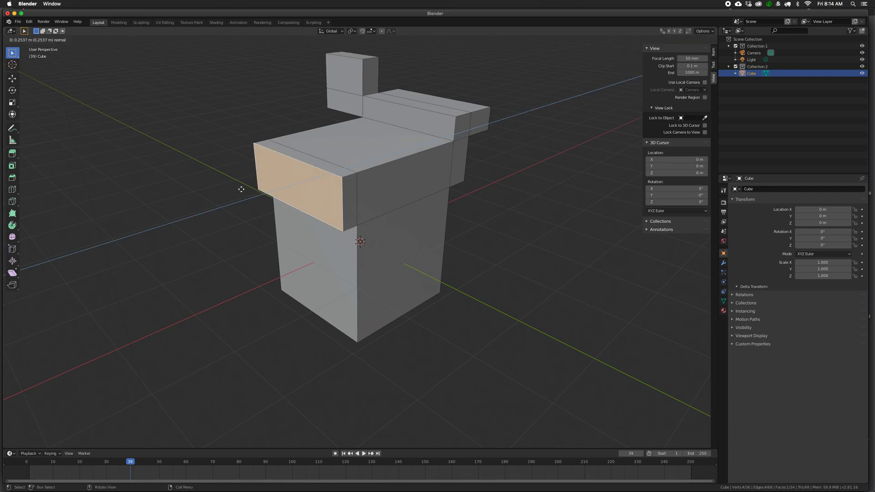
pyautogui.click(242, 188)
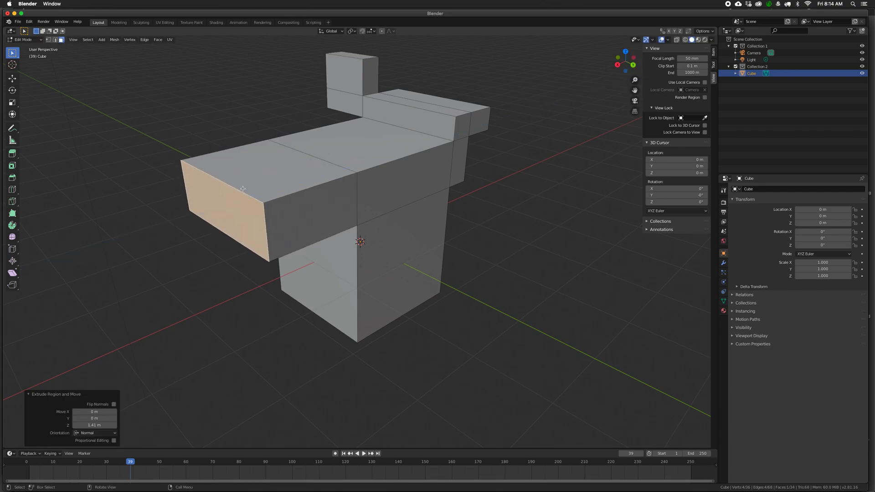
pyautogui.click(274, 176)
pyautogui.press('e')
pyautogui.click(293, 154)
# Extrude the lower cube's positive Y side face outward by about 1.45 m
pyautogui.moveTo(293, 154); pyautogui.dragTo(416, 199, button='middle')
pyautogui.click(412, 214)
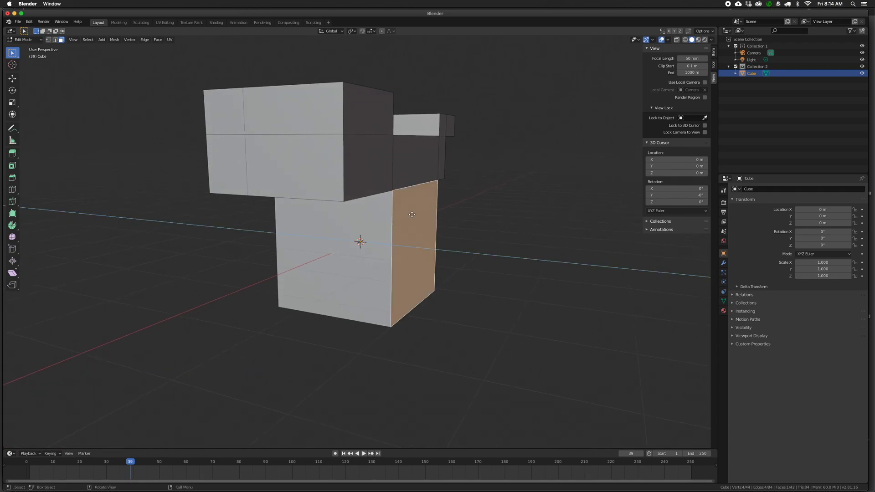
pyautogui.press('e')
pyautogui.click(504, 228)
# Extrude the raised column's negative Y side face outward by about 0.85 m
pyautogui.moveTo(504, 228); pyautogui.dragTo(423, 245, button='middle')
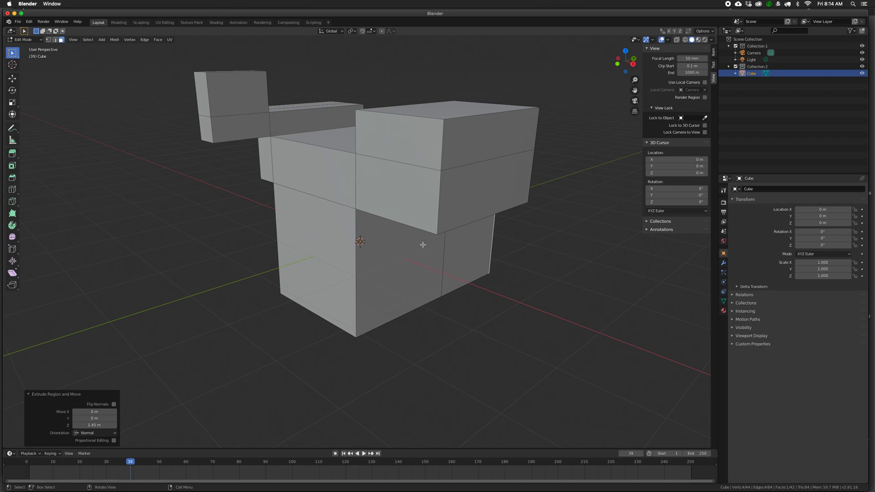
pyautogui.click(203, 101)
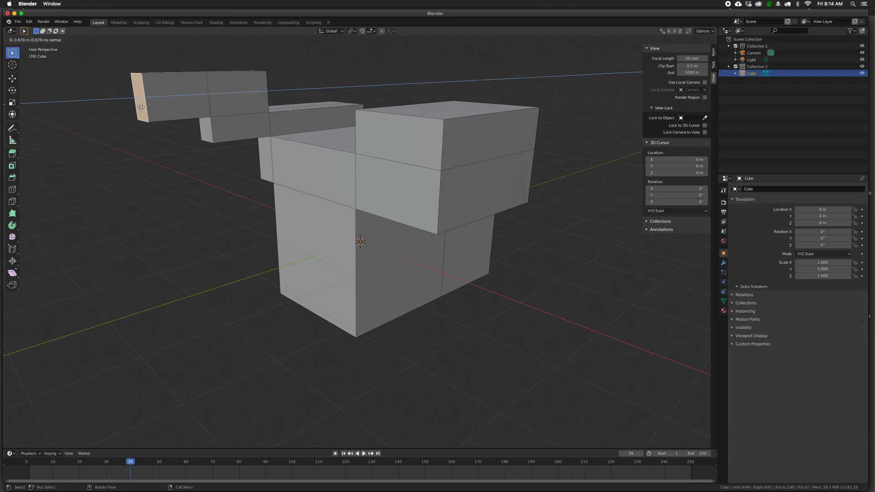
pyautogui.click(136, 102)
# Extrude the upper negative Y face of the large positive X arm, moving it freely downward and toward negative X and Y
pyautogui.moveTo(176, 116); pyautogui.dragTo(184, 119, button='middle')
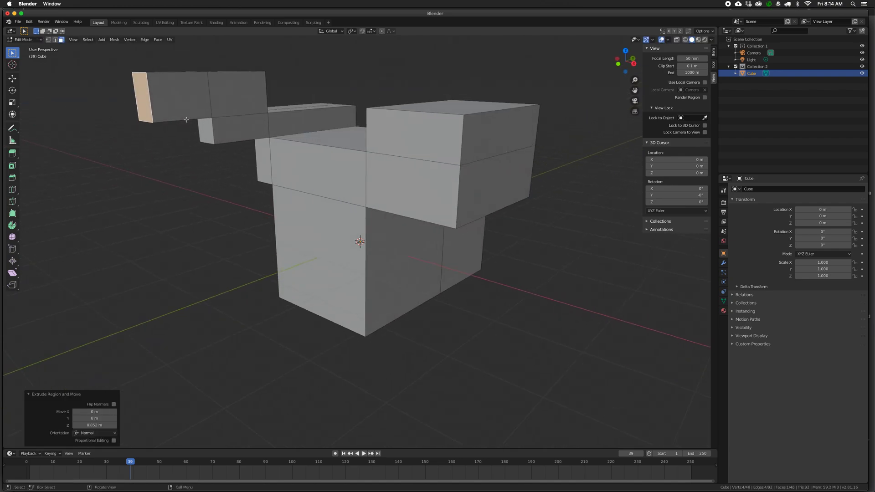
pyautogui.click(398, 148)
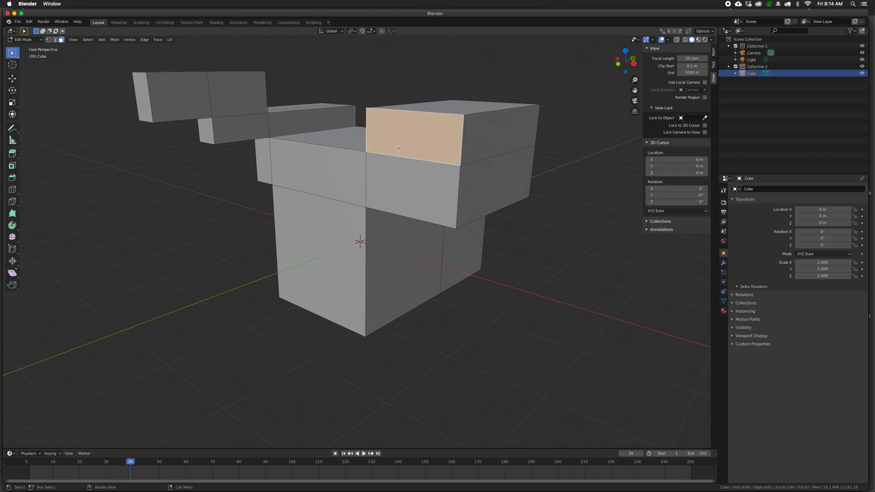
pyautogui.press('e')
pyautogui.press('g')
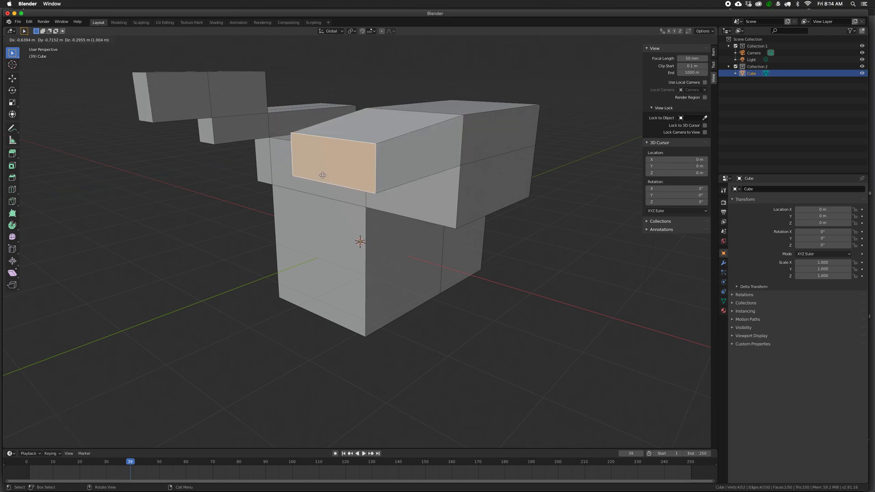
pyautogui.click(303, 239)
# Switch to Object Mode, apply Shade Smooth to the extruded mesh and inspect its shading from several sides
pyautogui.moveTo(318, 241); pyautogui.dragTo(352, 181, button='middle')
pyautogui.press('Tab')
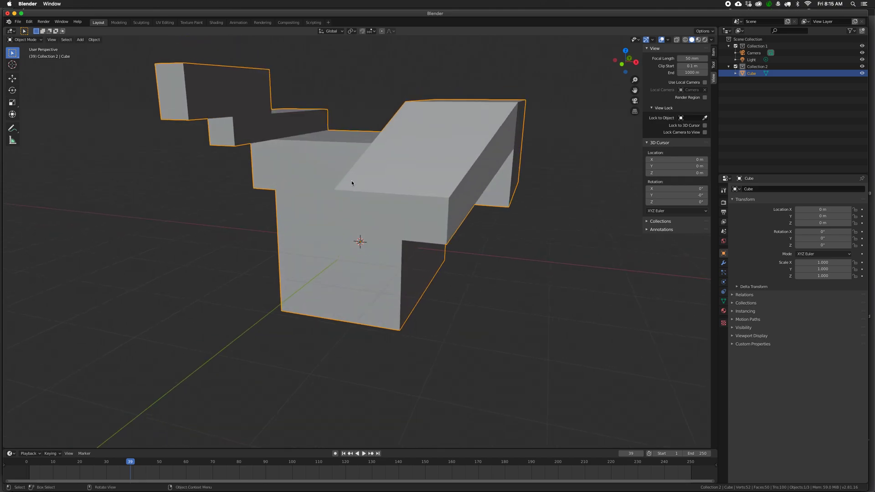
pyautogui.rightClick(336, 200)
pyautogui.moveTo(337, 201)
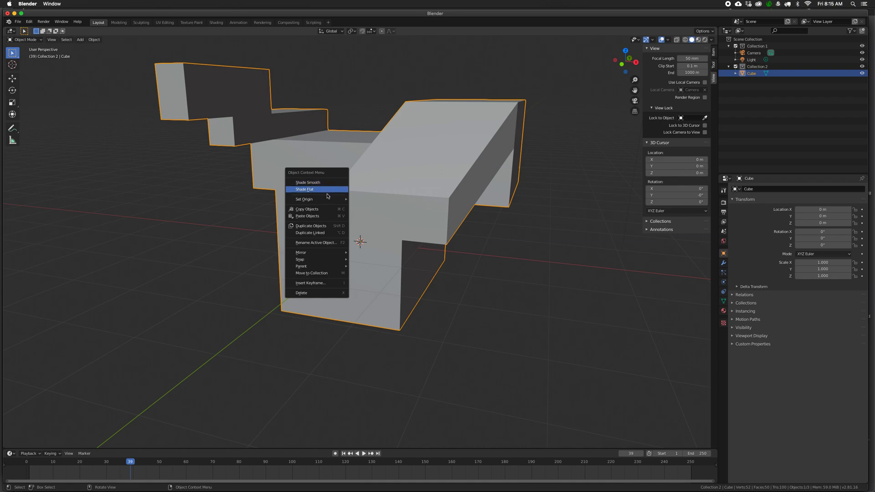
pyautogui.rightClick(333, 189)
pyautogui.moveTo(333, 191)
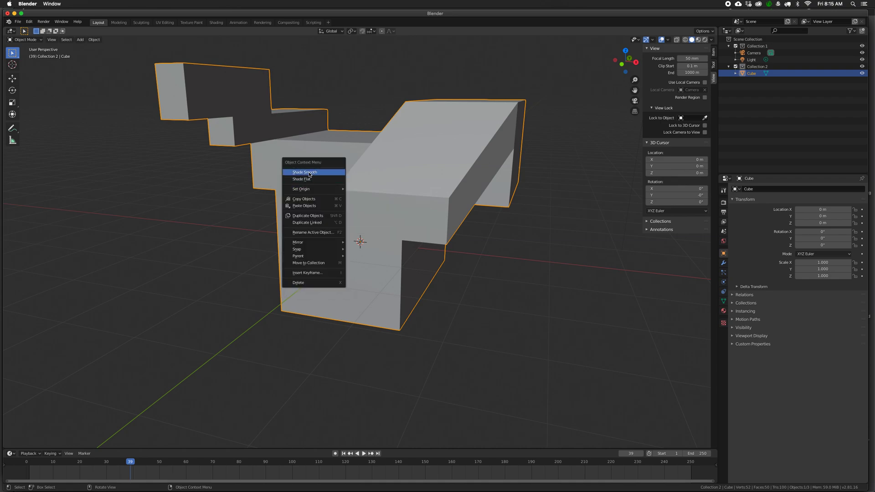
pyautogui.click(303, 172)
pyautogui.moveTo(342, 183); pyautogui.dragTo(418, 184, button='middle')
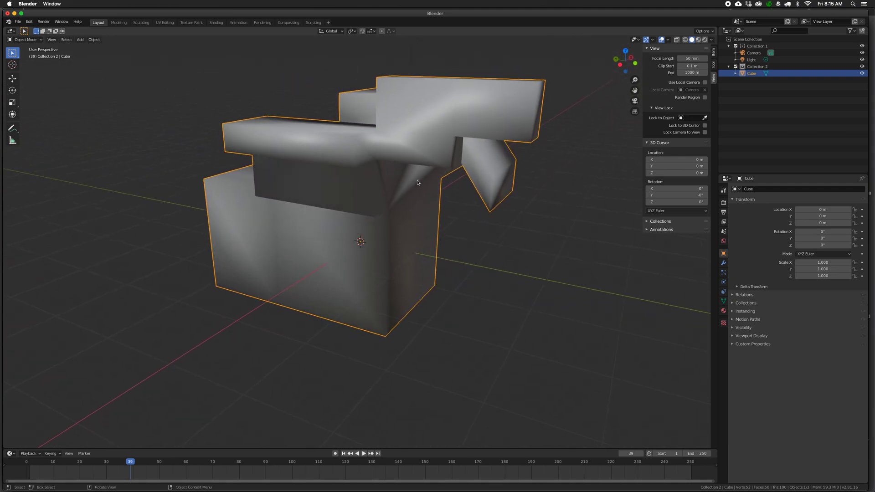
pyautogui.moveTo(386, 151); pyautogui.dragTo(313, 146, button='middle')
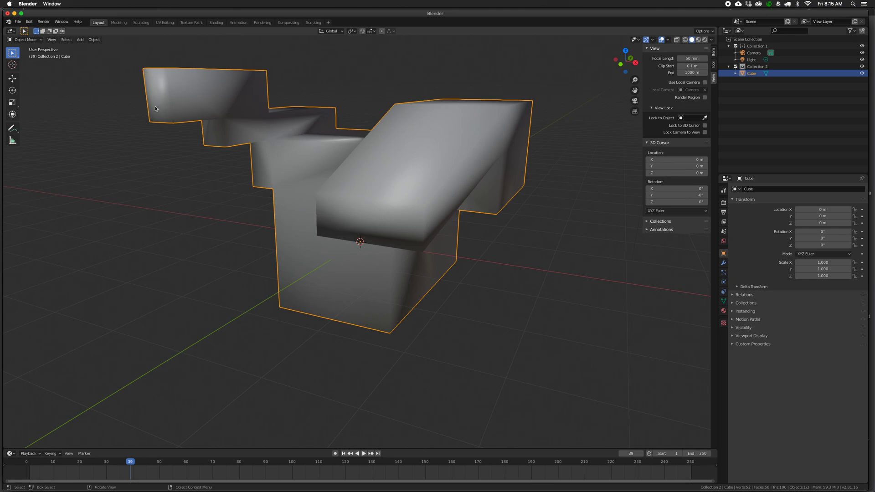
pyautogui.moveTo(376, 152); pyautogui.dragTo(393, 191, button='middle')
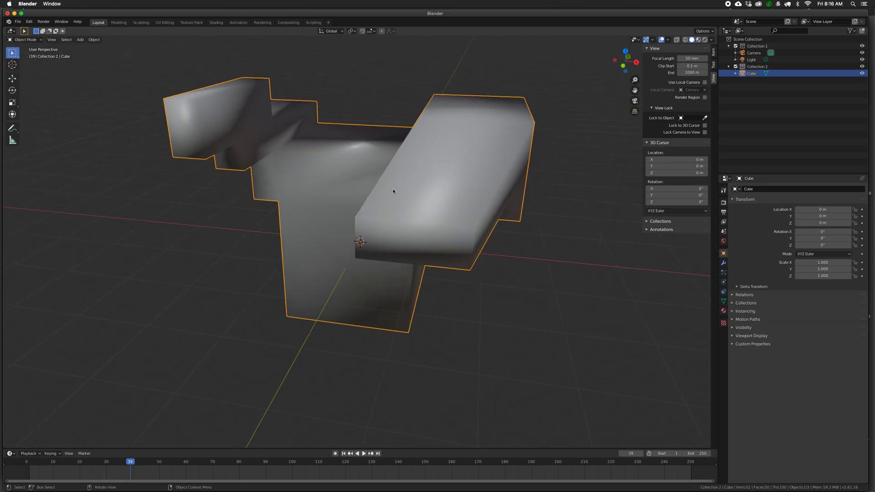
# Set the object back to Shade Flat and return to Edit Mode
pyautogui.rightClick(326, 183)
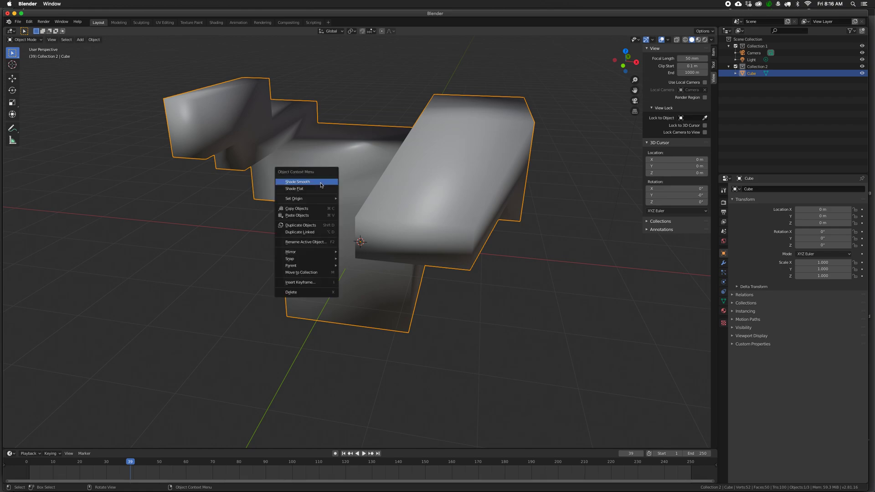
pyautogui.click(310, 188)
pyautogui.moveTo(311, 188)
pyautogui.mouseDown(button='middle')
pyautogui.moveTo(350, 182)
pyautogui.moveTo(343, 195)
pyautogui.moveTo(355, 195)
pyautogui.moveTo(374, 179)
pyautogui.mouseUp(button='middle')
pyautogui.press('Tab')
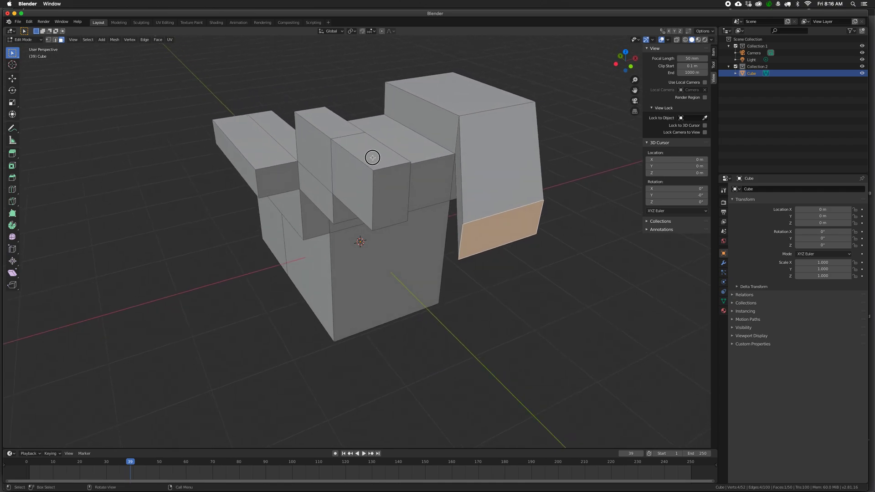
# Extrude the top face of the column's negative Y extension upward seven times in thin layers of about 0.05 m each
pyautogui.click(372, 158)
pyautogui.press('e')
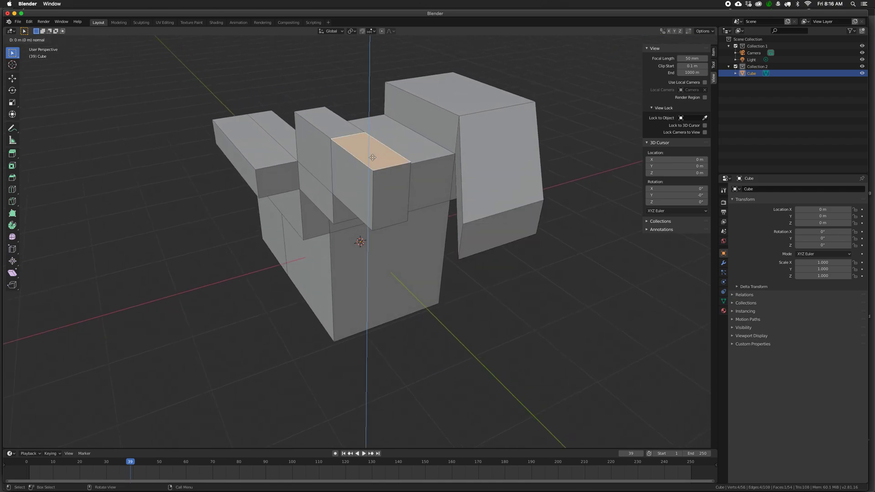
pyautogui.click(374, 154)
pyautogui.press('e')
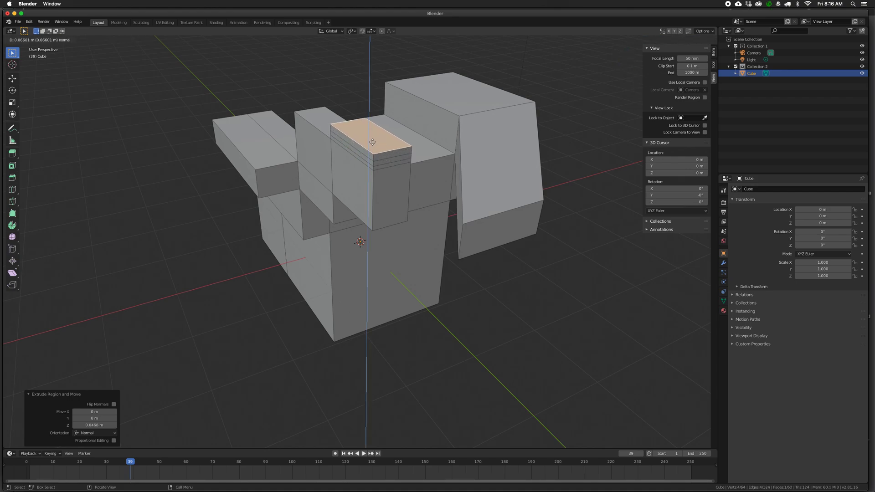
pyautogui.click(372, 142)
pyautogui.press('e')
pyautogui.click(372, 138)
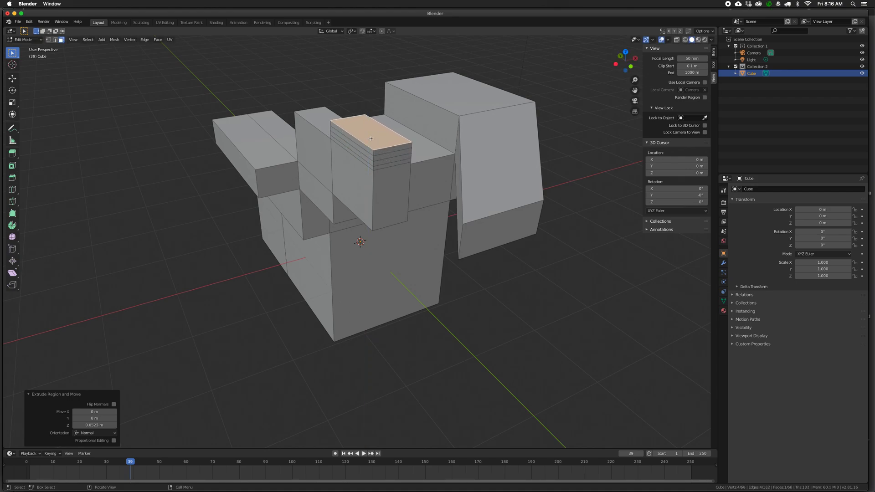
pyautogui.press('e')
pyautogui.click(371, 133)
pyautogui.press('e')
pyautogui.click(371, 128)
pyautogui.press('e')
pyautogui.click(370, 123)
pyautogui.moveTo(392, 160); pyautogui.dragTo(453, 149, button='middle')
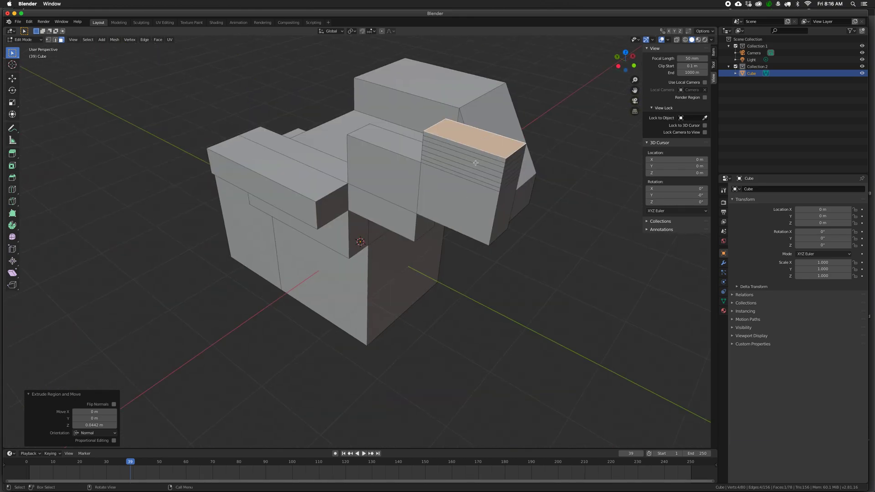
pyautogui.moveTo(468, 206); pyautogui.dragTo(457, 210, button='middle')
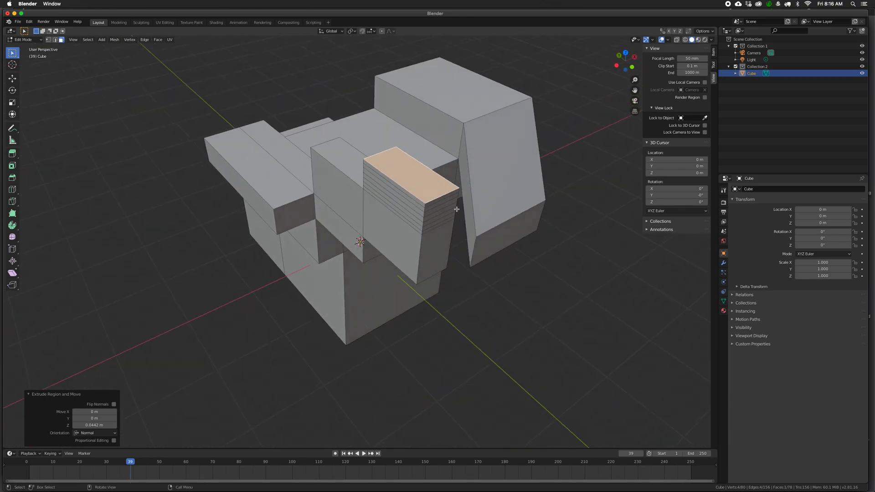
# Switch to Object Mode, apply Shade Smooth to the layered mesh and inspect its shading from several sides
pyautogui.press('Tab')
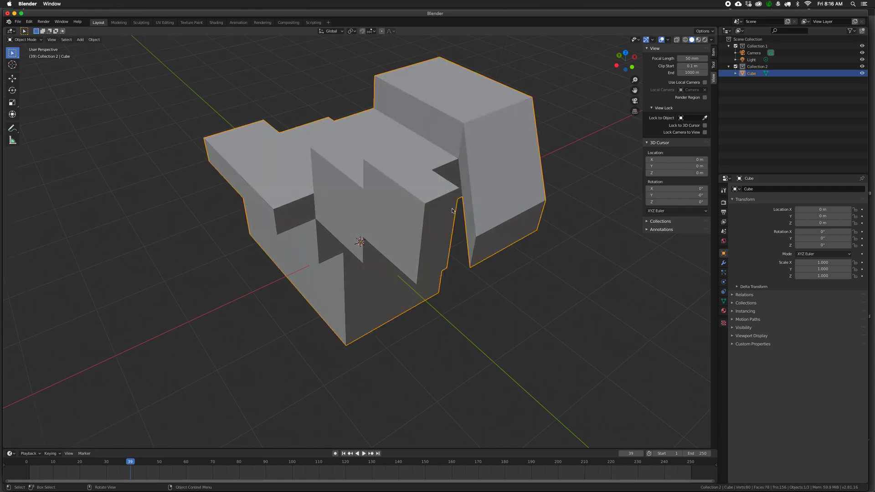
pyautogui.rightClick(423, 217)
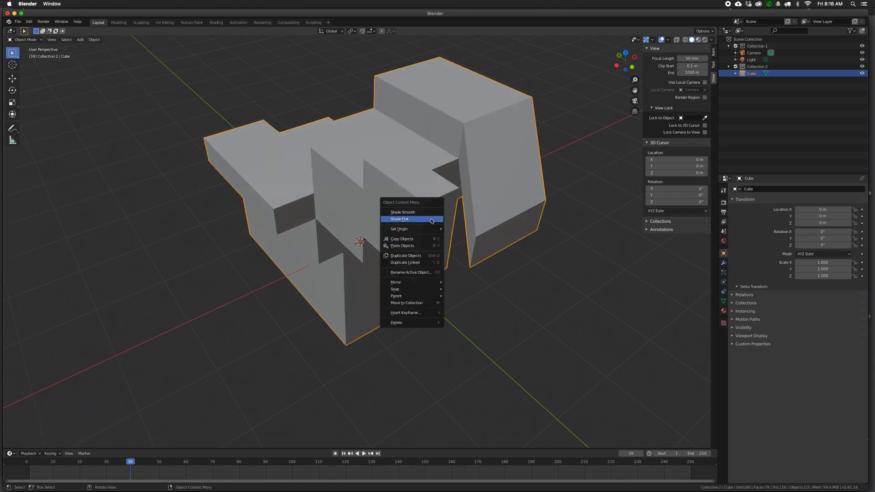
pyautogui.click(423, 217)
pyautogui.moveTo(422, 217)
pyautogui.mouseDown(button='middle')
pyautogui.moveTo(411, 189)
pyautogui.moveTo(445, 289)
pyautogui.moveTo(435, 275)
pyautogui.mouseUp(button='middle')
pyautogui.scroll(5, 411, 189)
pyautogui.scroll(-5, 414, 181)
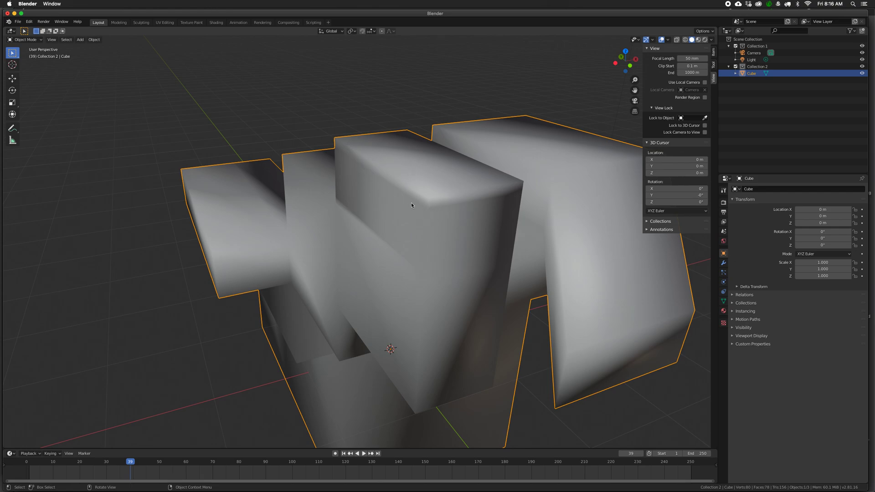
pyautogui.moveTo(427, 224); pyautogui.dragTo(360, 250, button='middle')
pyautogui.moveTo(301, 262); pyautogui.dragTo(398, 262, button='middle')
pyautogui.scroll(-2, 435, 269)
pyautogui.press('Tab')
pyautogui.rightClick(398, 262)
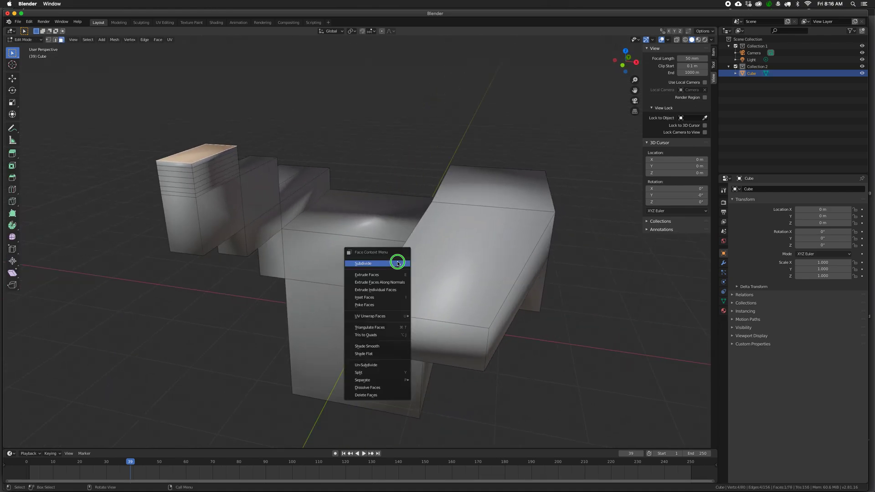
pyautogui.press('Escape')
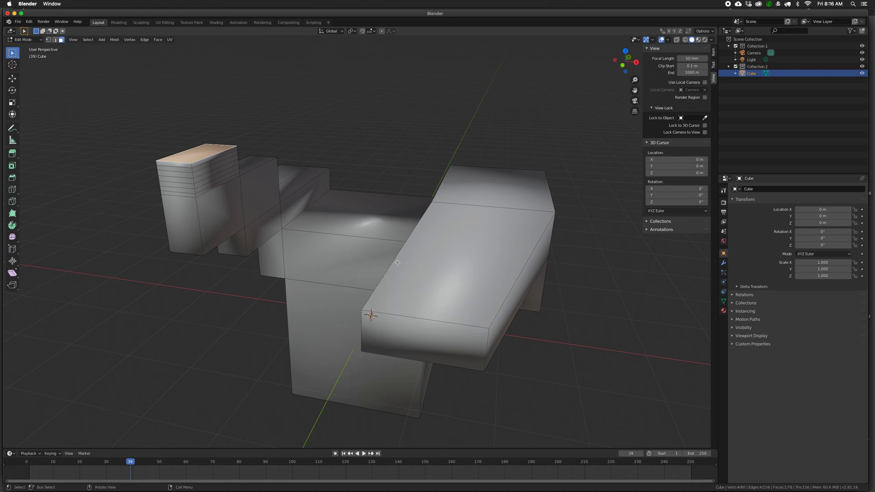
pyautogui.press('Tab')
# Set the extruded cube mesh back to Shade Flat and check its faceted look from another side
pyautogui.rightClick(356, 266)
pyautogui.click(355, 264)
pyautogui.rightClick(355, 266)
pyautogui.click(355, 271)
pyautogui.moveTo(355, 271)
pyautogui.mouseDown(button='middle')
pyautogui.moveTo(406, 262)
pyautogui.moveTo(342, 263)
pyautogui.moveTo(446, 237)
pyautogui.moveTo(421, 240)
pyautogui.mouseUp(button='middle')
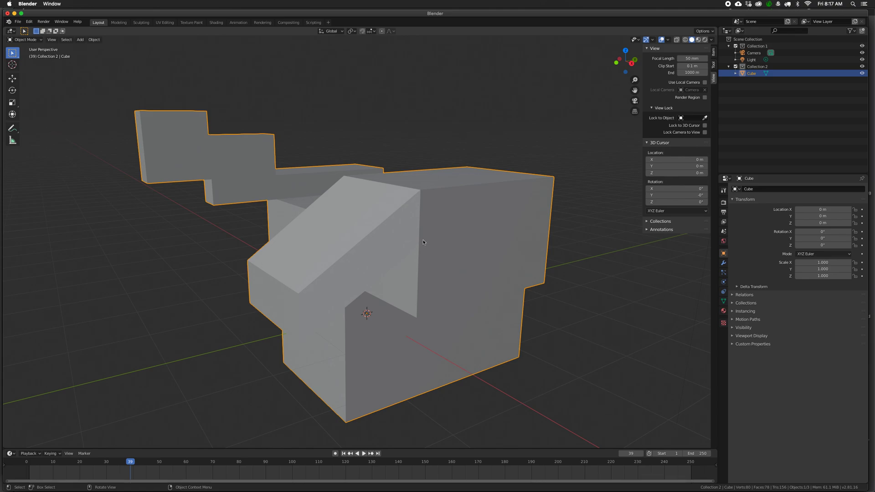
pyautogui.moveTo(422, 246)
pyautogui.mouseDown(button='middle')
pyautogui.moveTo(428, 229)
pyautogui.moveTo(406, 231)
pyautogui.moveTo(407, 240)
pyautogui.mouseUp(button='middle')
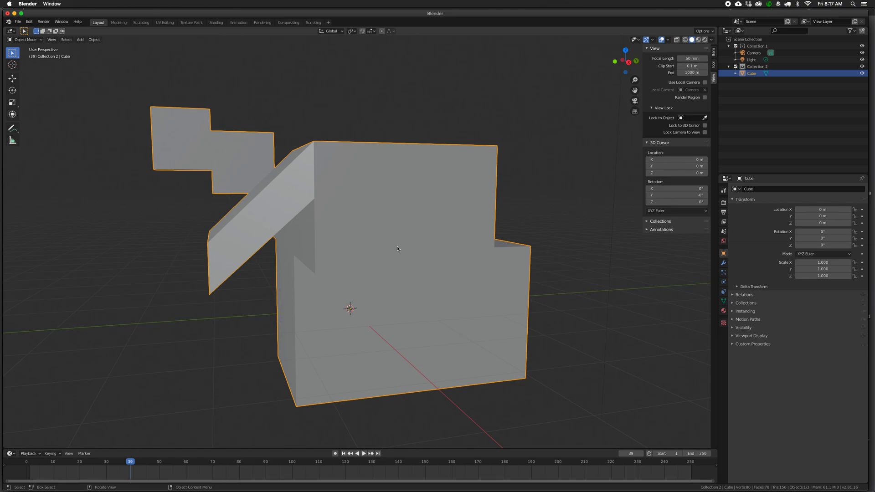
# Delete the extruded cube mesh from the scene
pyautogui.hotkey('shift', 'a')
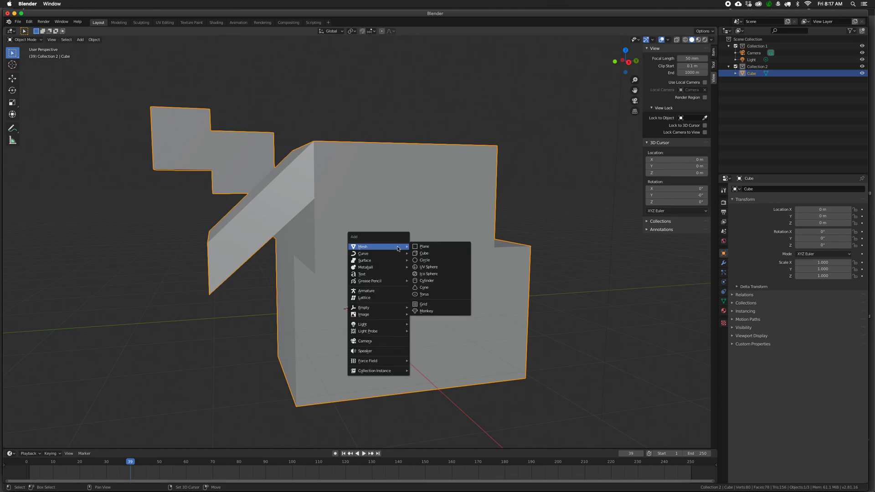
pyautogui.press('x')
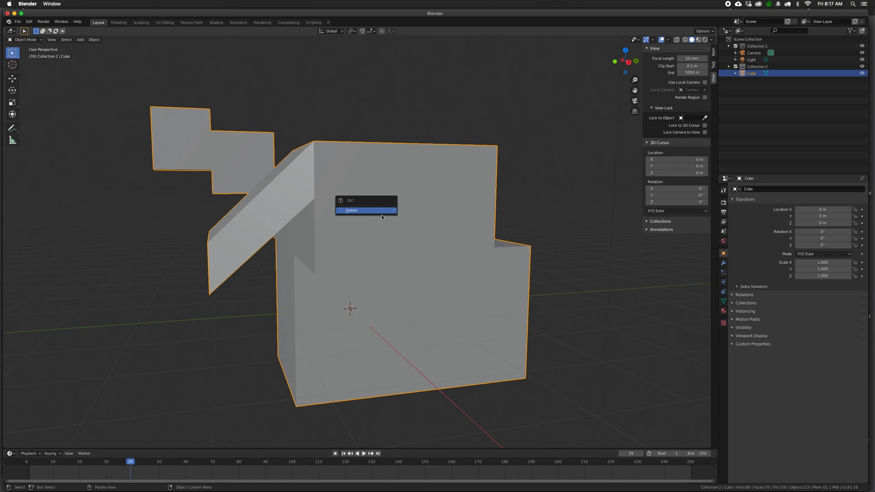
pyautogui.click(384, 209)
# Add an Ico Sphere mesh at the world origin and set its subdivisions to 3
pyautogui.press('a')
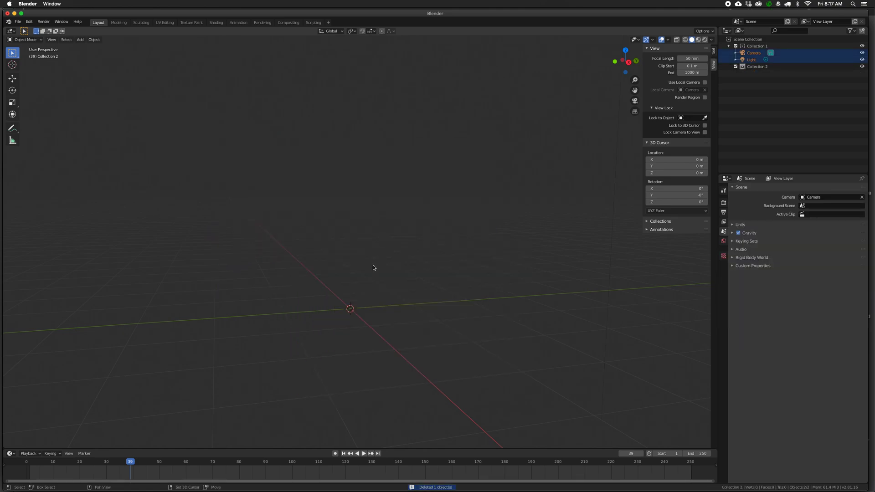
pyautogui.hotkey('shift', 'a')
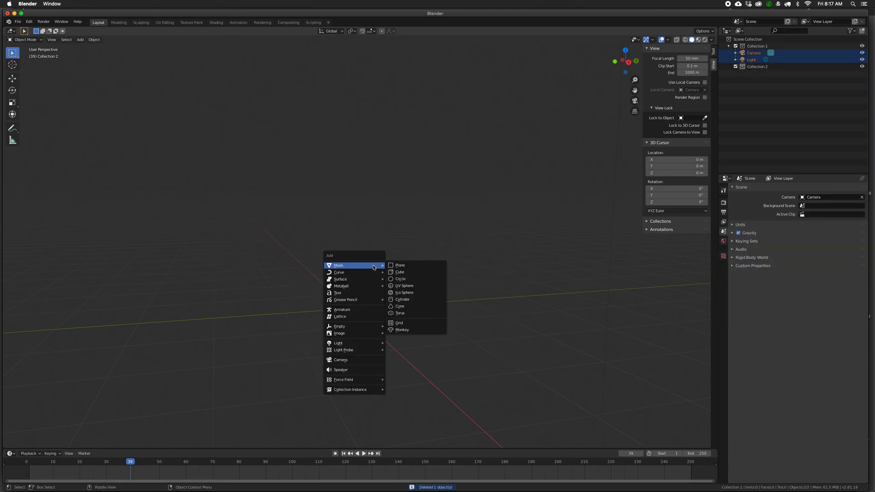
pyautogui.click(401, 296)
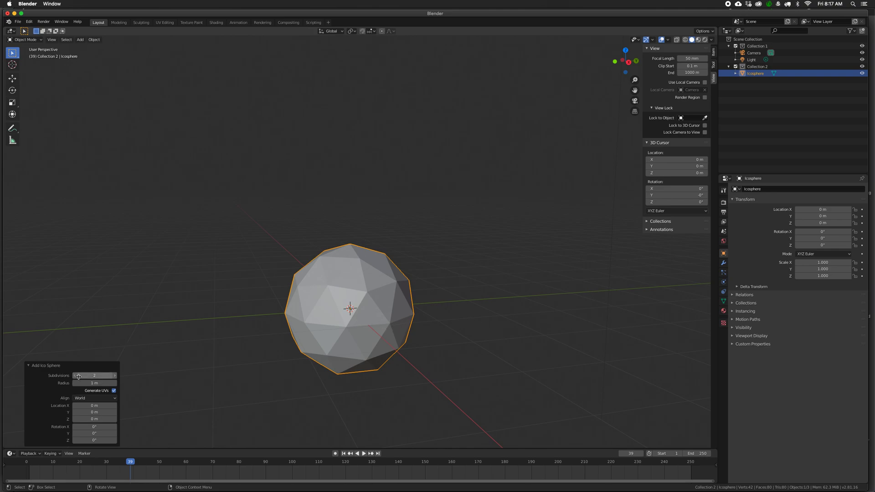
pyautogui.click(115, 376)
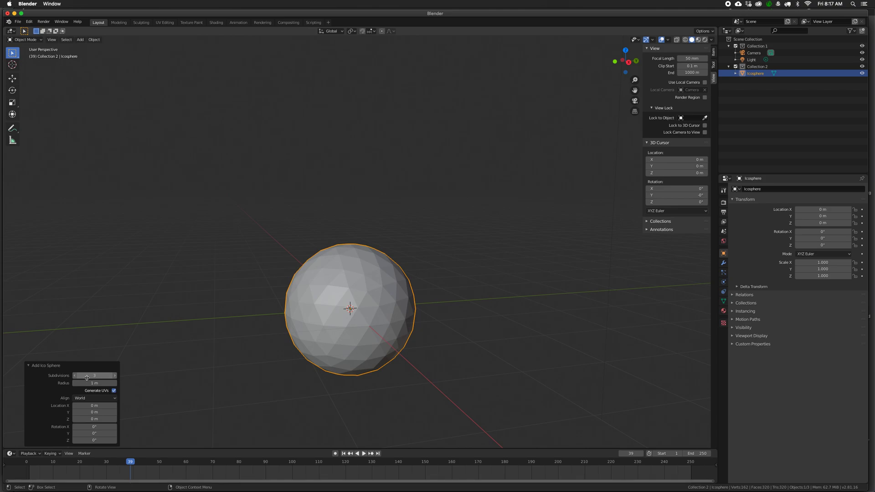
# Enter Edit Mode on the ico sphere and deselect all of its faces
pyautogui.click(348, 324)
pyautogui.press('Tab')
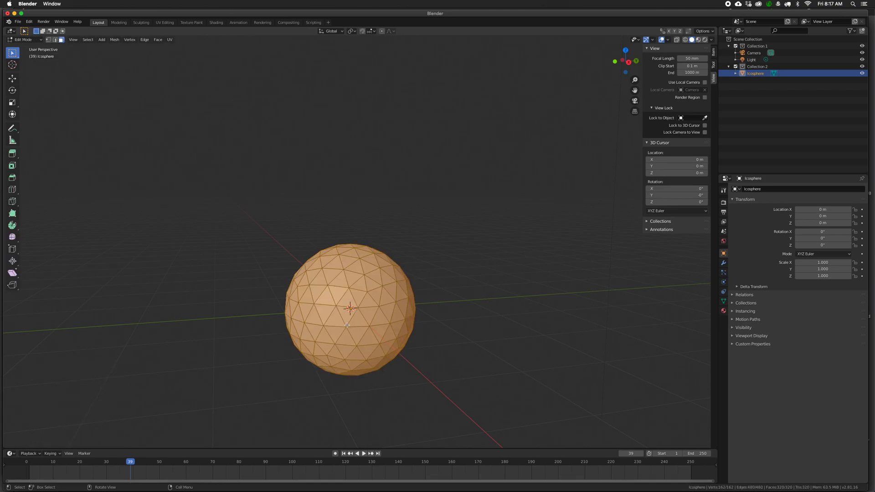
pyautogui.scroll(3, 348, 327)
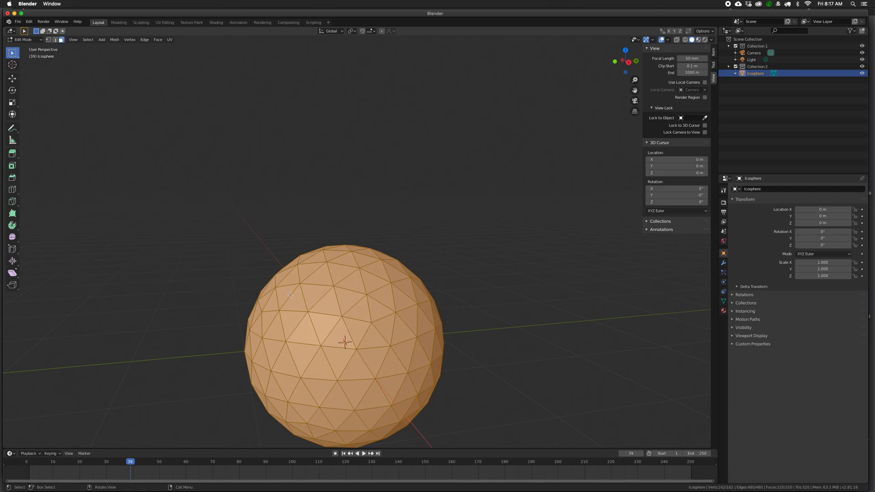
pyautogui.click(222, 239)
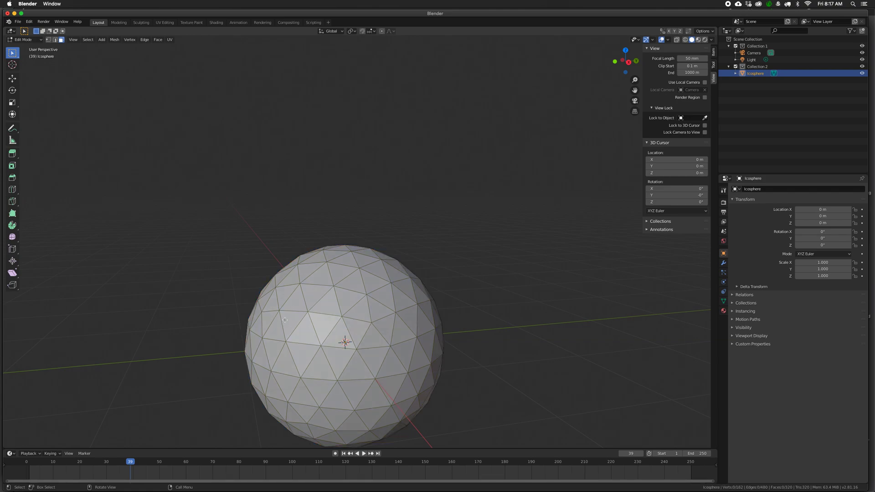
pyautogui.keyDown('shift'); pyautogui.moveTo(297, 330); pyautogui.dragTo(349, 249, button='middle'); pyautogui.keyUp('shift')
pyautogui.scroll(4, 355, 248)
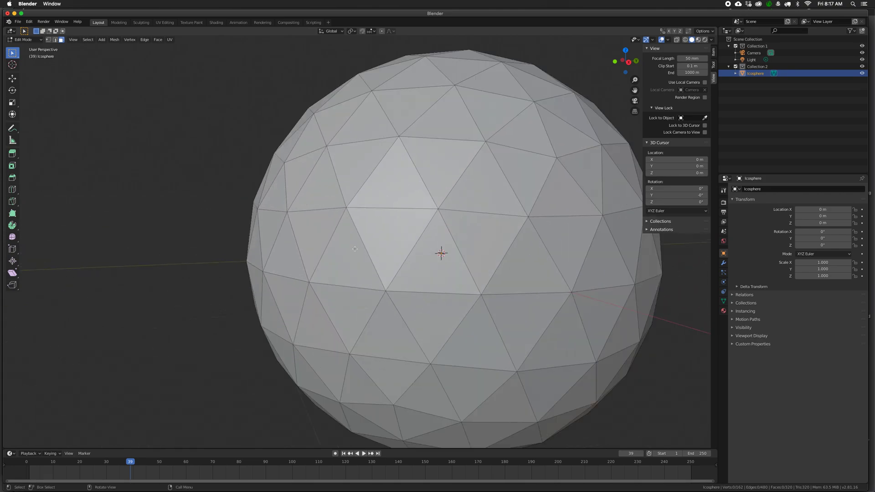
pyautogui.scroll(-2, 355, 249)
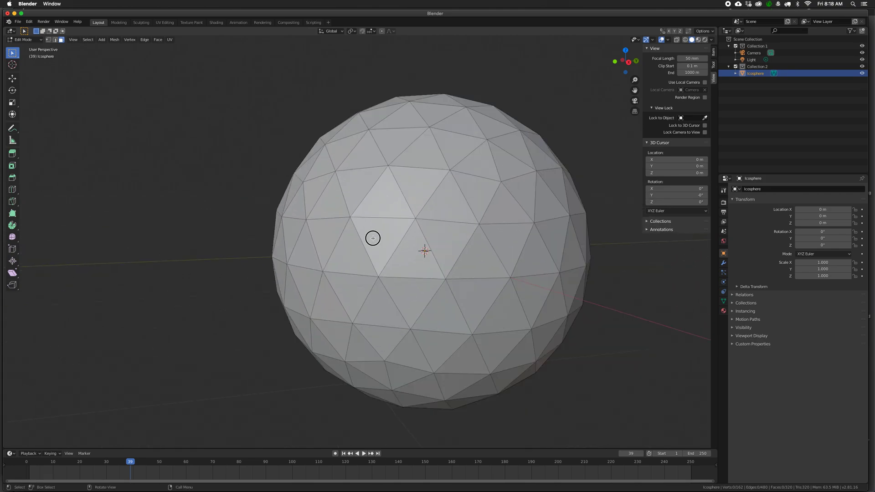
# Select three separate triangular faces on the sphere's upper half and extrude them together outward by about 0.43 m
pyautogui.click(372, 238)
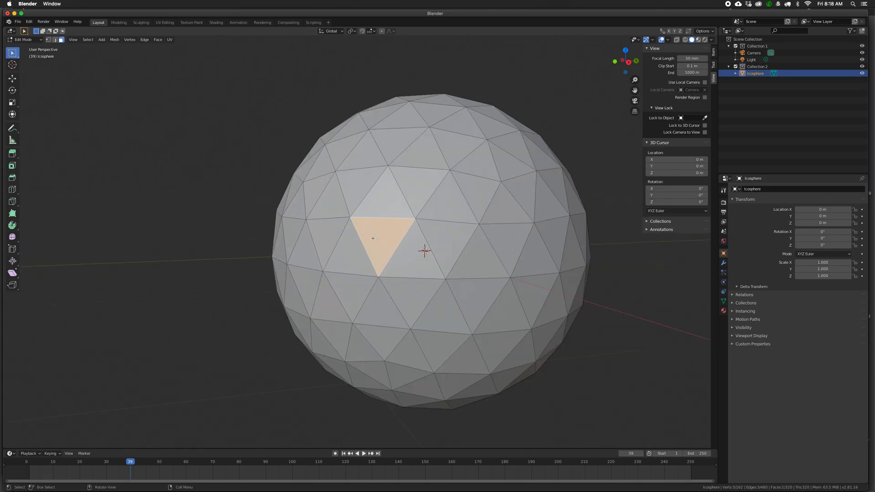
pyautogui.keyDown('shift'); pyautogui.click(310, 188); pyautogui.keyUp('shift')
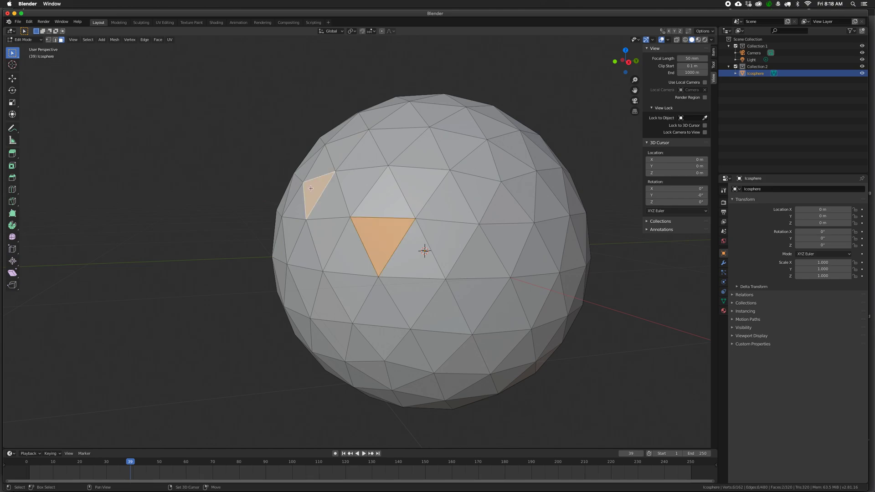
pyautogui.keyDown('shift'); pyautogui.click(421, 153); pyautogui.keyUp('shift')
pyautogui.moveTo(425, 164); pyautogui.dragTo(409, 167, button='middle')
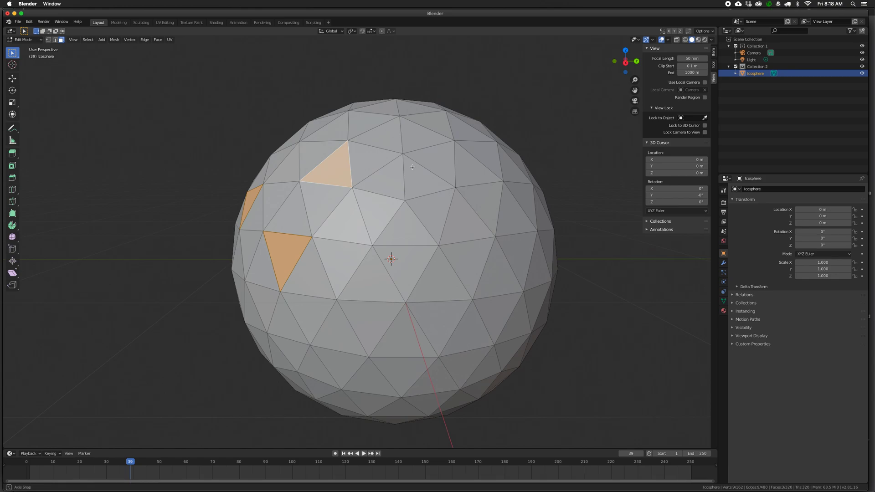
pyautogui.press('e')
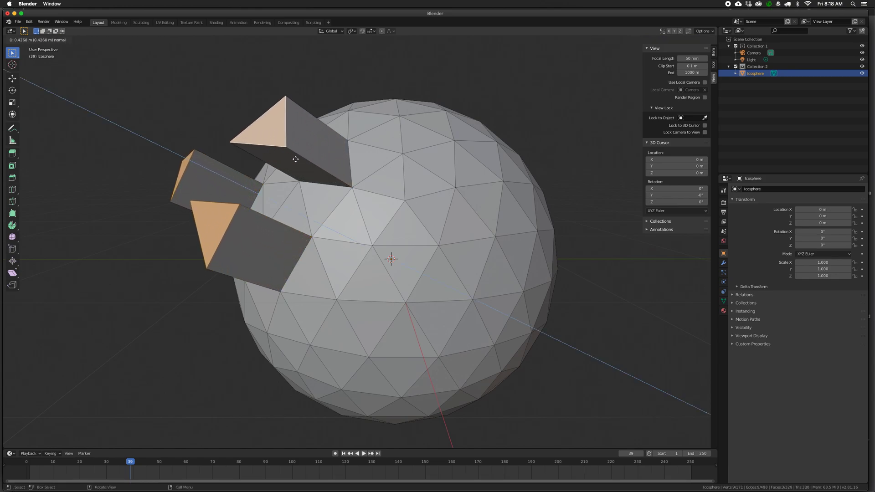
pyautogui.click(294, 159)
# Extrude a single triangular face beside the three protrusions inward along its normal to form a shallow recess
pyautogui.moveTo(295, 159); pyautogui.dragTo(318, 187, button='middle')
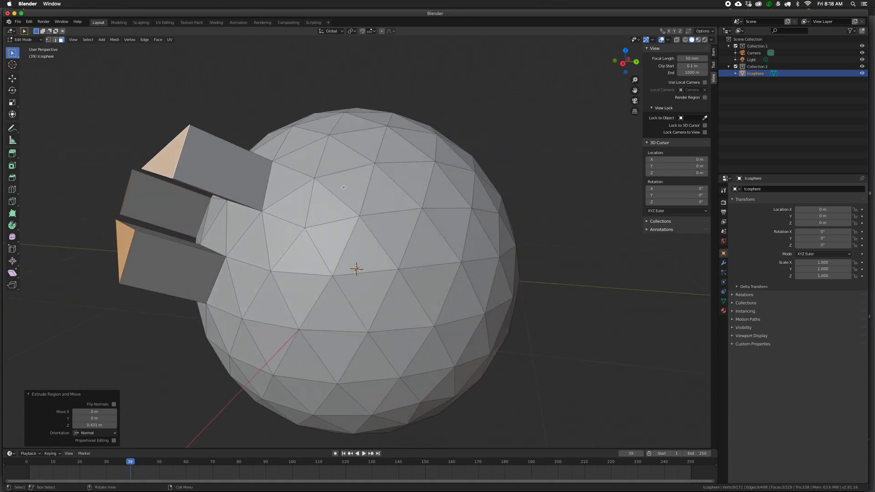
pyautogui.moveTo(342, 188); pyautogui.dragTo(316, 212, button='middle')
pyautogui.click(292, 177)
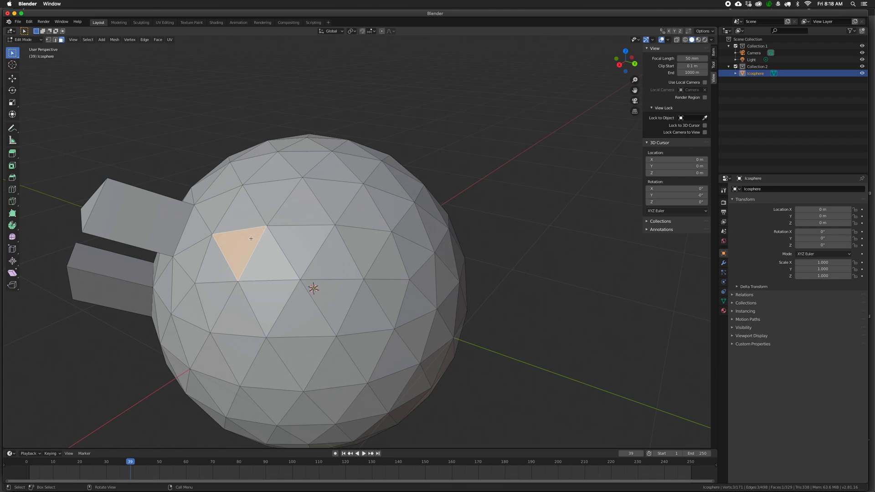
pyautogui.press('e')
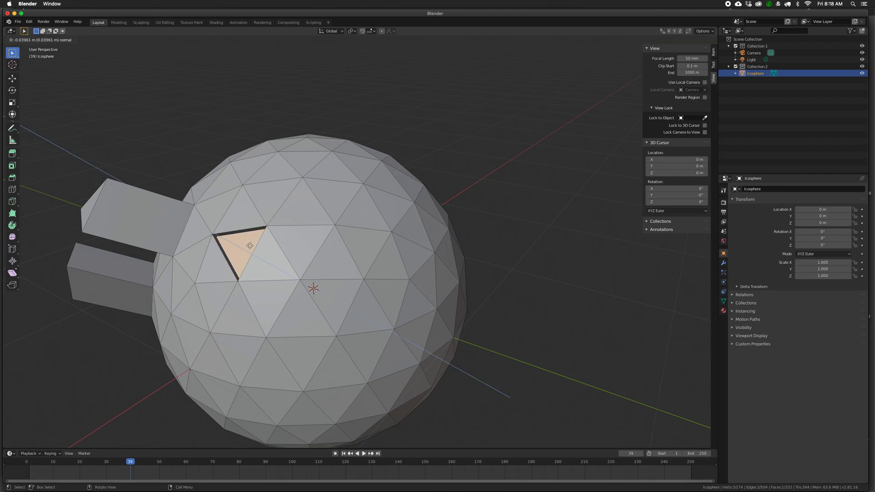
pyautogui.click(259, 249)
pyautogui.moveTo(259, 249); pyautogui.dragTo(298, 228, button='middle')
pyautogui.scroll(3, 276, 243)
pyautogui.scroll(1, 309, 246)
pyautogui.moveTo(227, 230); pyautogui.dragTo(287, 201, button='middle')
# Return to Object Mode and examine the sphere's triangular recess and protrusions from several angles
pyautogui.press('Tab')
pyautogui.scroll(3, 289, 202)
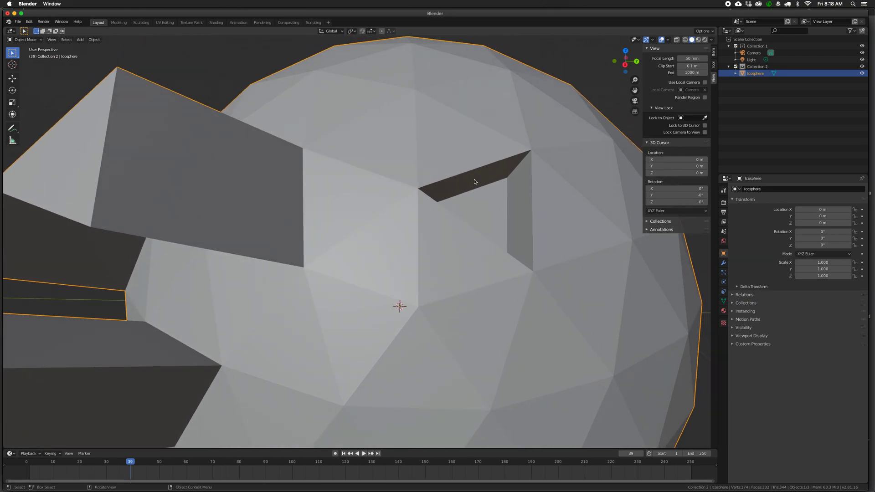
pyautogui.scroll(-2, 516, 171)
pyautogui.moveTo(482, 251); pyautogui.dragTo(432, 242, button='middle')
pyautogui.moveTo(178, 219); pyautogui.dragTo(206, 223, button='middle')
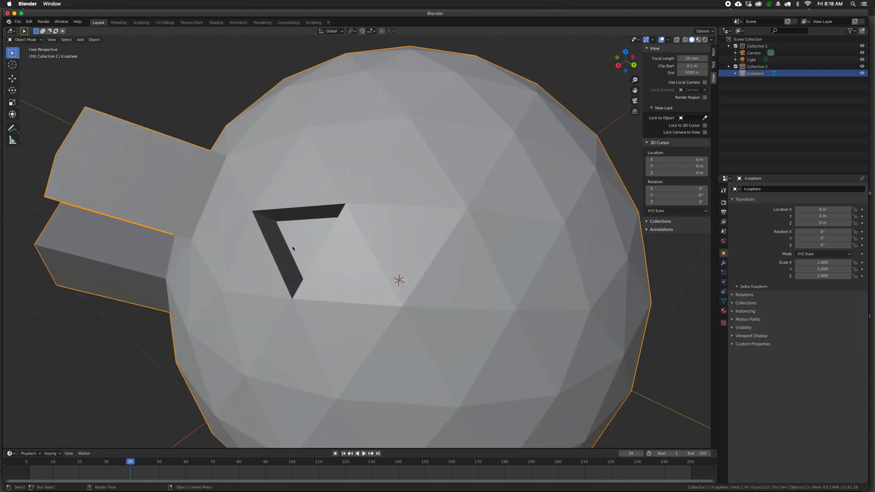
pyautogui.scroll(-3, 313, 249)
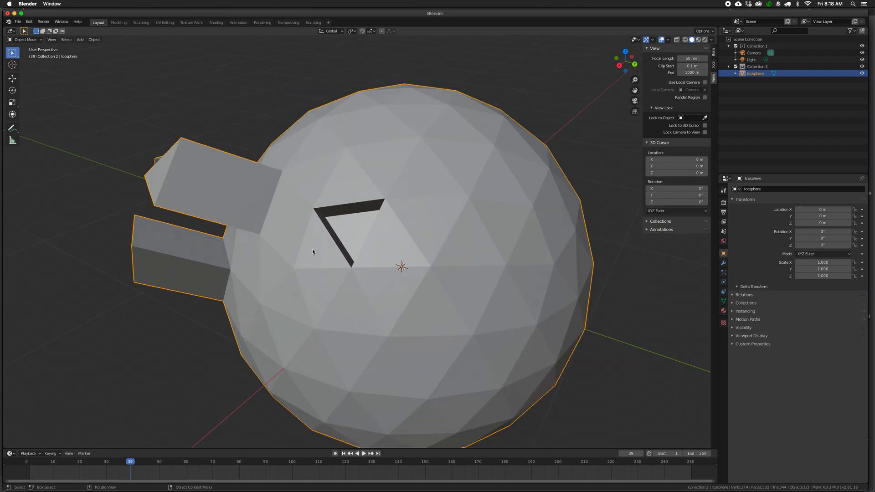